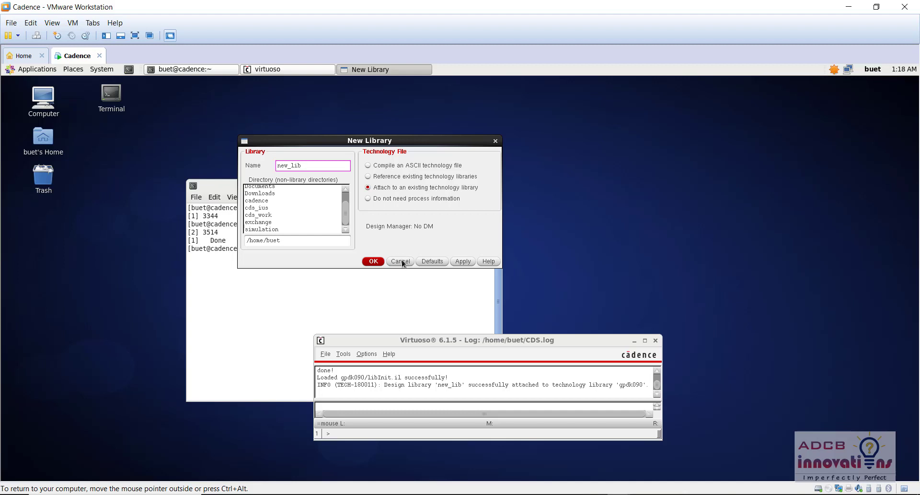
Close the new library form and create a schematic cellview for a cell named mos in the US_8ths library
click(400, 261)
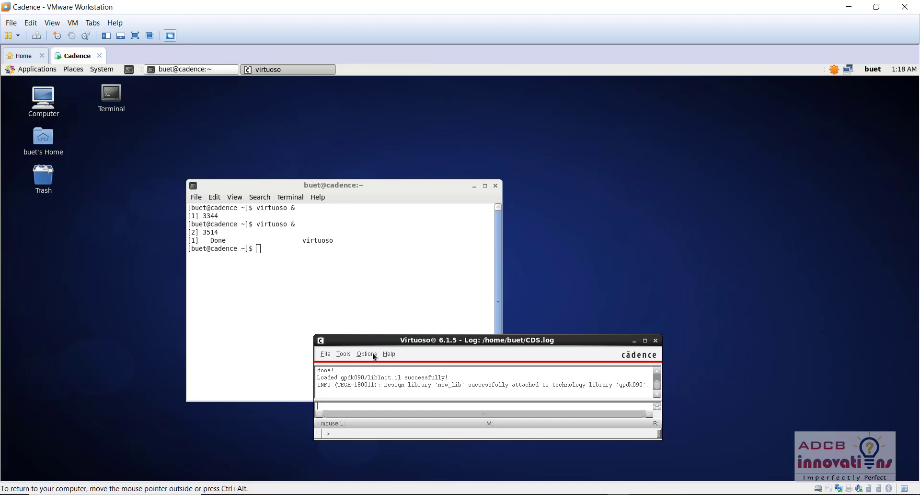
click(326, 354)
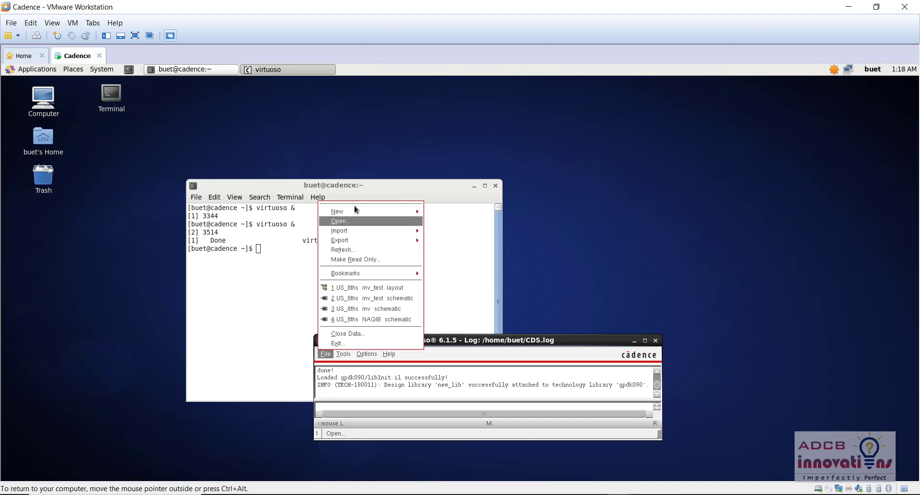
mouse_move(357, 211)
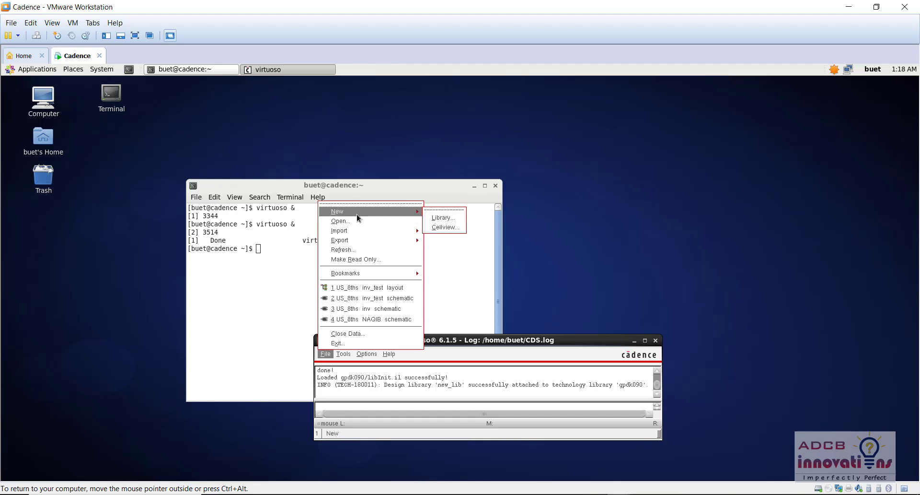
click(439, 228)
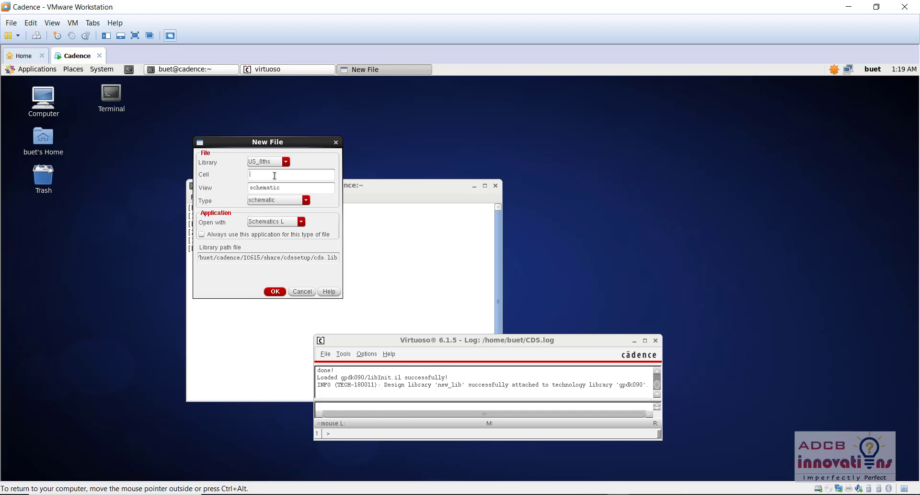
text(mos)
click(275, 292)
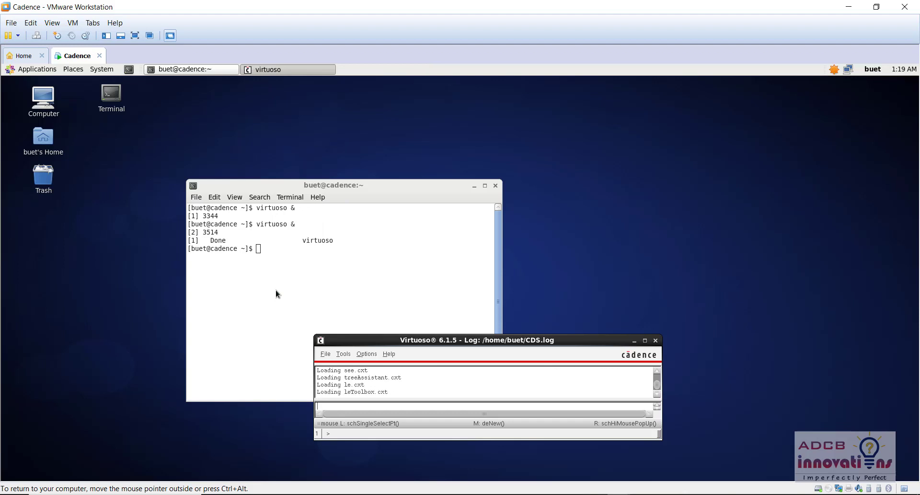
click(660, 99)
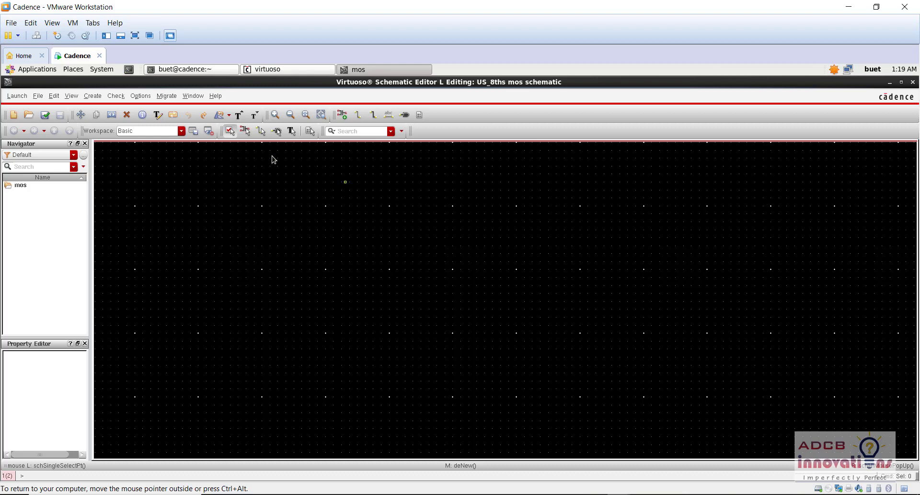
Choose the nmos1v cell from the mos category of the gpdk090 library for a new instance
click(95, 97)
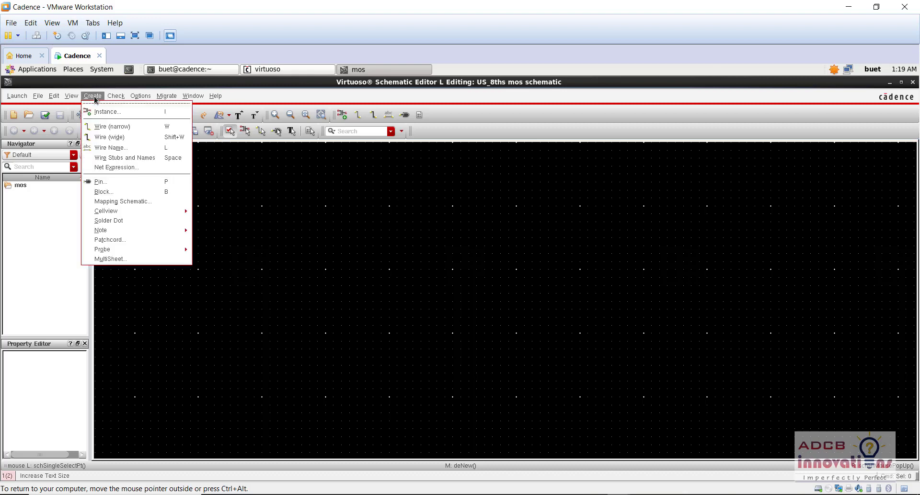
click(106, 112)
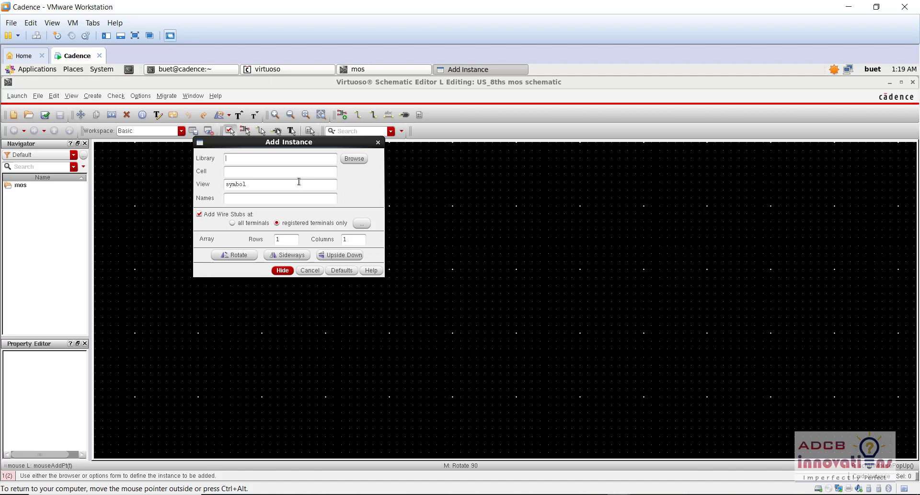
click(354, 159)
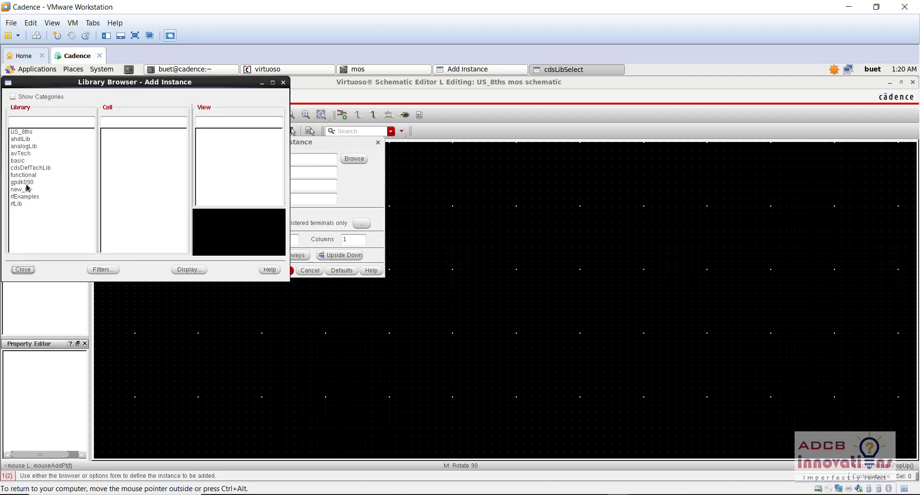
click(26, 182)
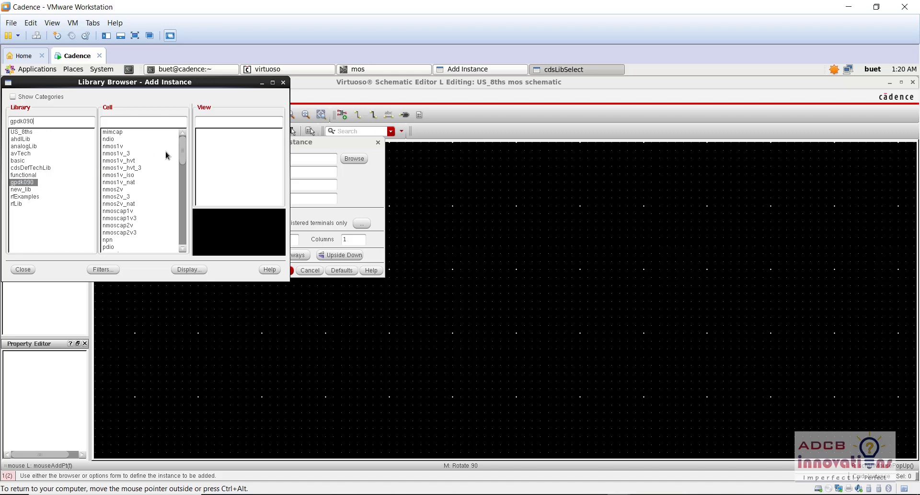
click(13, 97)
click(94, 175)
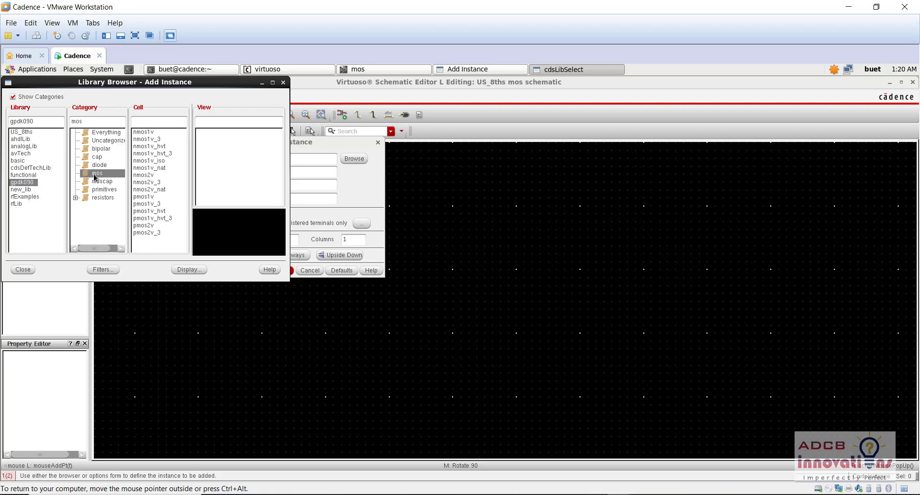
click(146, 132)
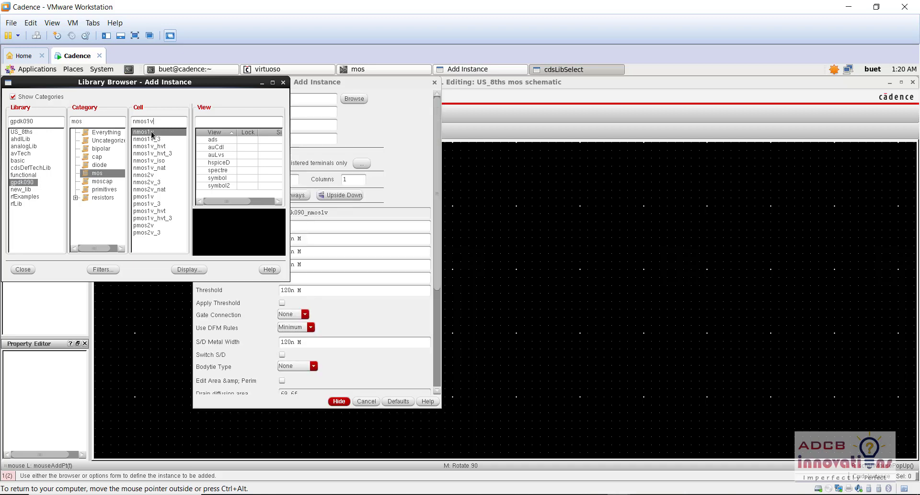
click(153, 131)
click(154, 132)
click(370, 126)
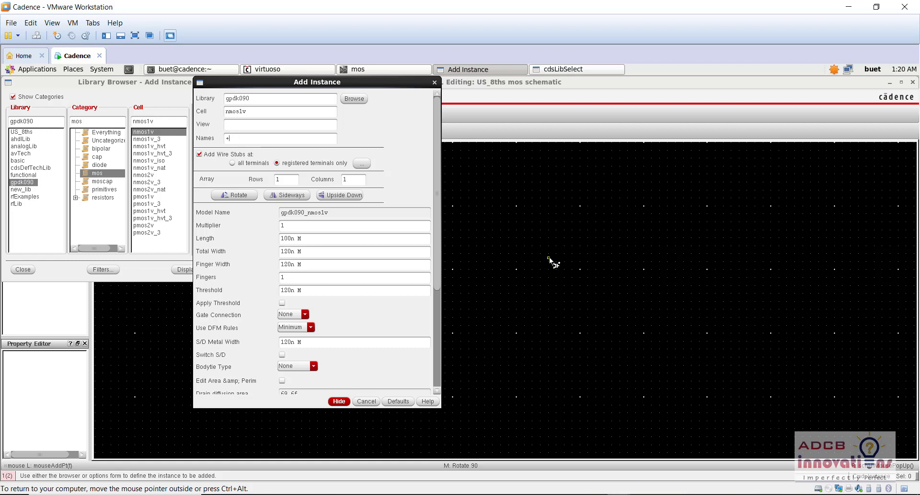
click(344, 401)
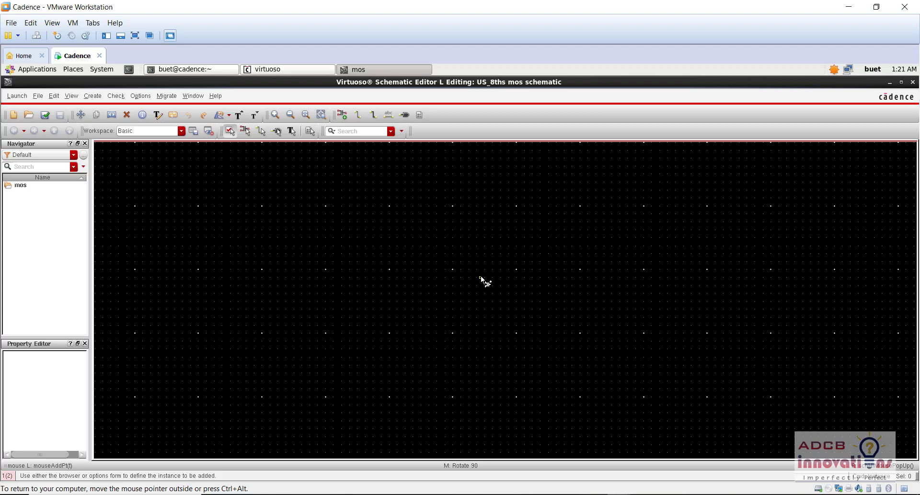
key(Escape)
drag(448, 233, 518, 320)
right_click(470, 257)
click(402, 272)
mouse_move(616, 493)
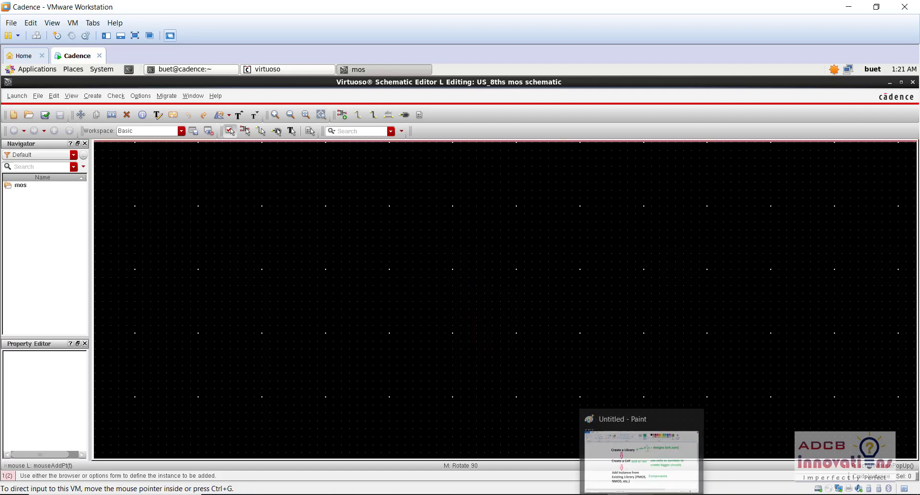
Set the new nmos1v instance's view to symbol and its name to M1
key(i)
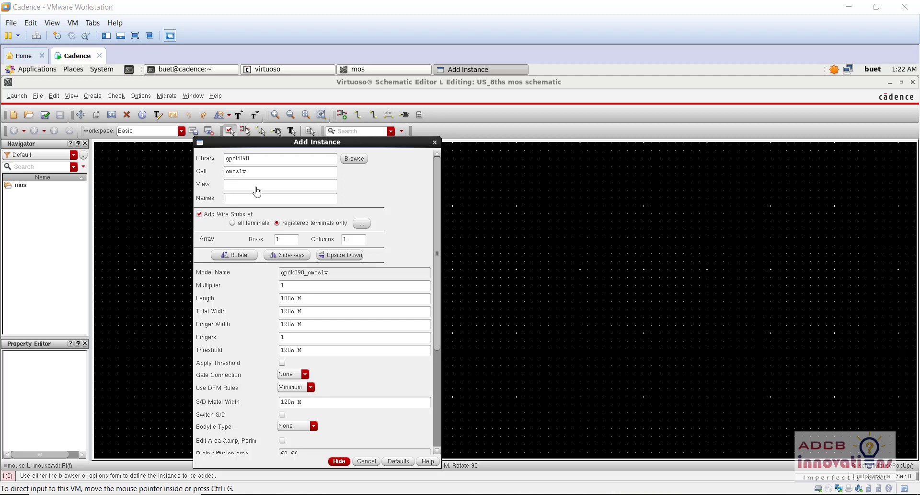
click(241, 196)
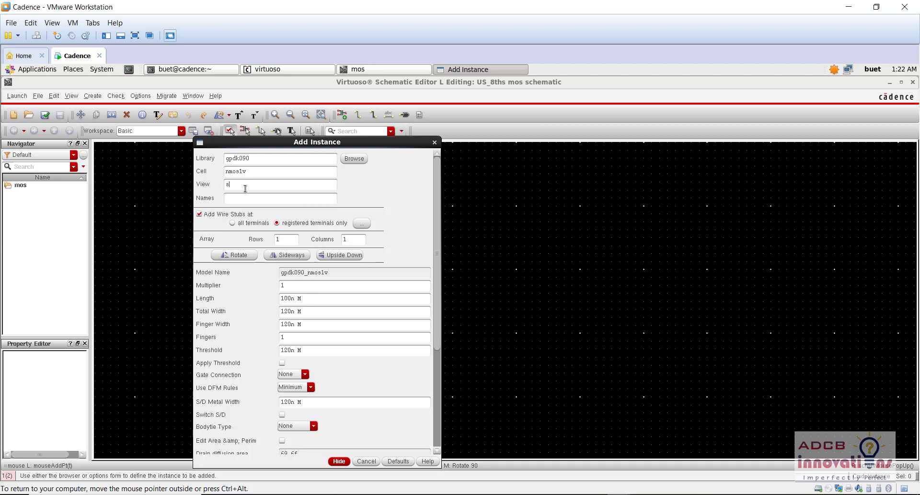
click(245, 188)
text(symbol)
click(292, 200)
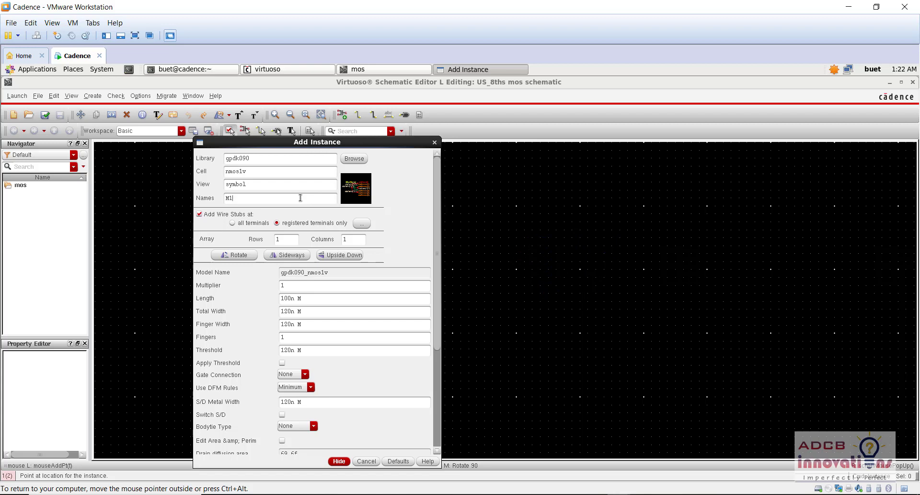
Place one nmos1v transistor near the middle of the schematic and end instance placement
click(339, 460)
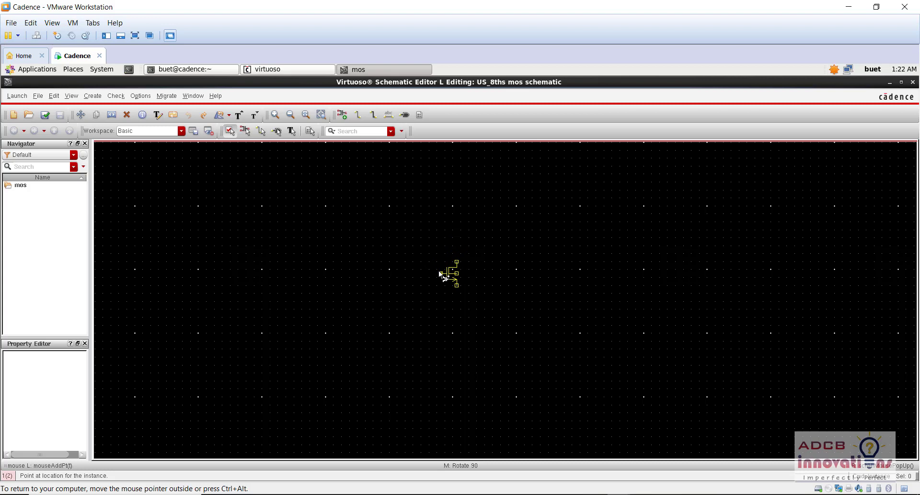
click(438, 270)
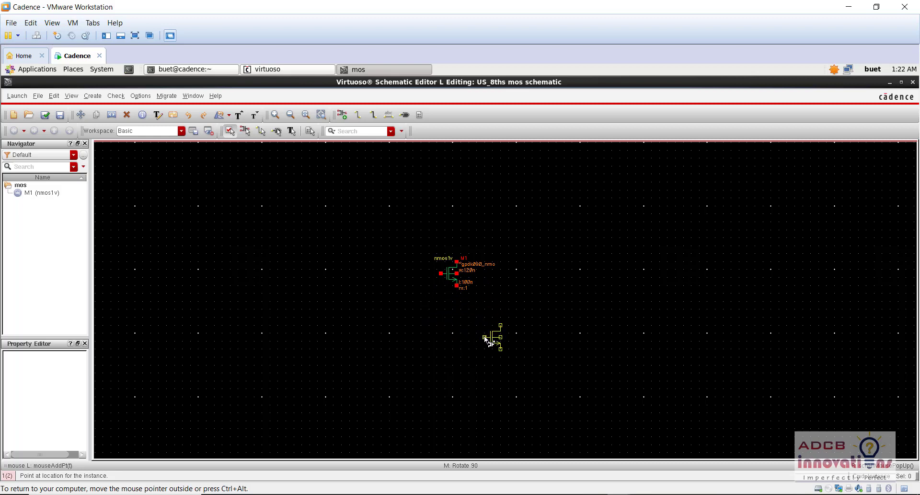
key(Escape)
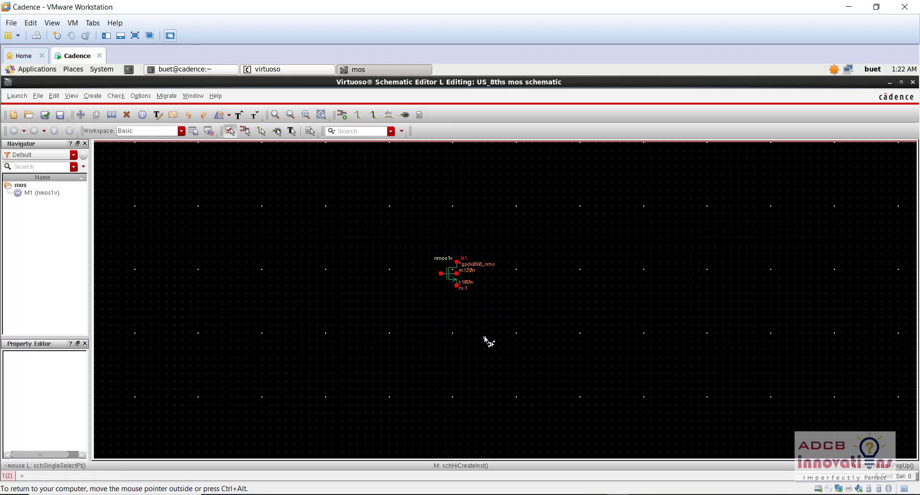
Open the symbol of the placed M1 transistor for editing in place
click(276, 115)
click(276, 116)
click(276, 115)
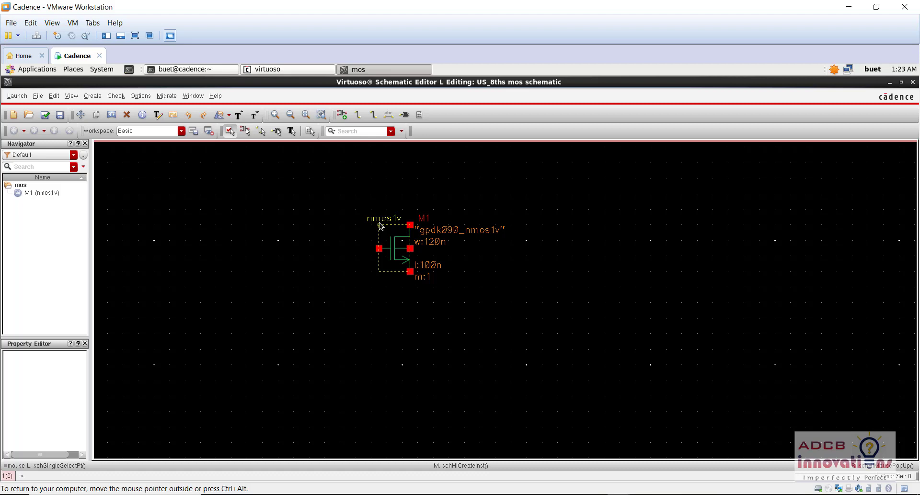
click(387, 249)
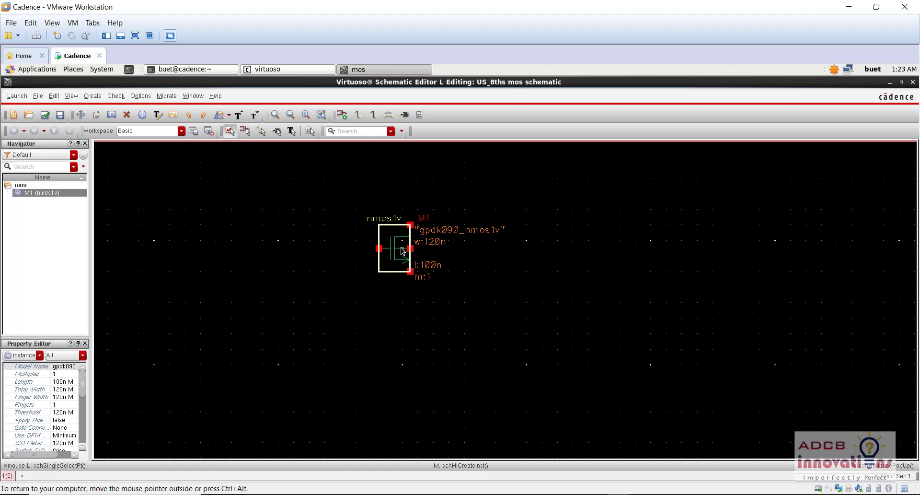
right_click(396, 243)
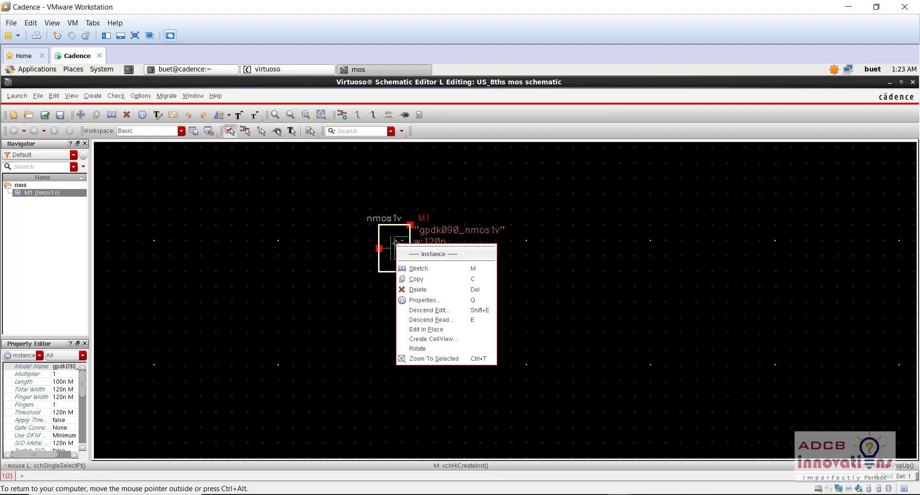
click(444, 331)
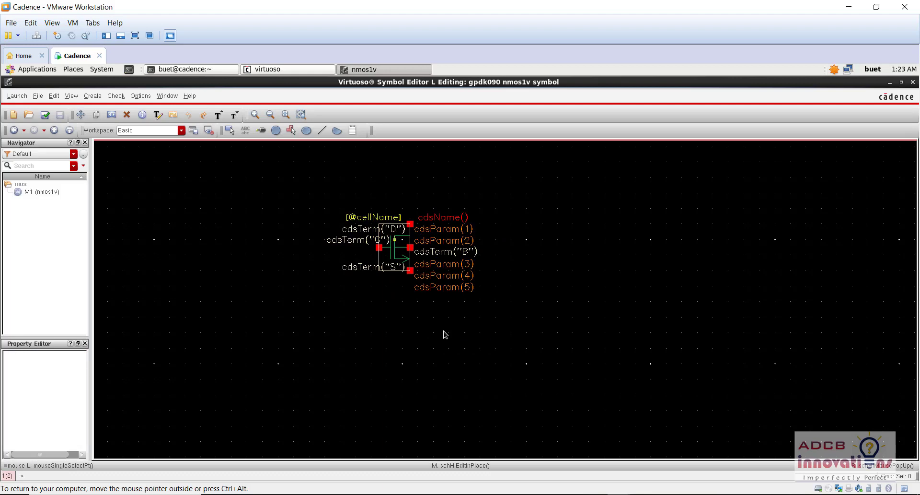
right_click(396, 253)
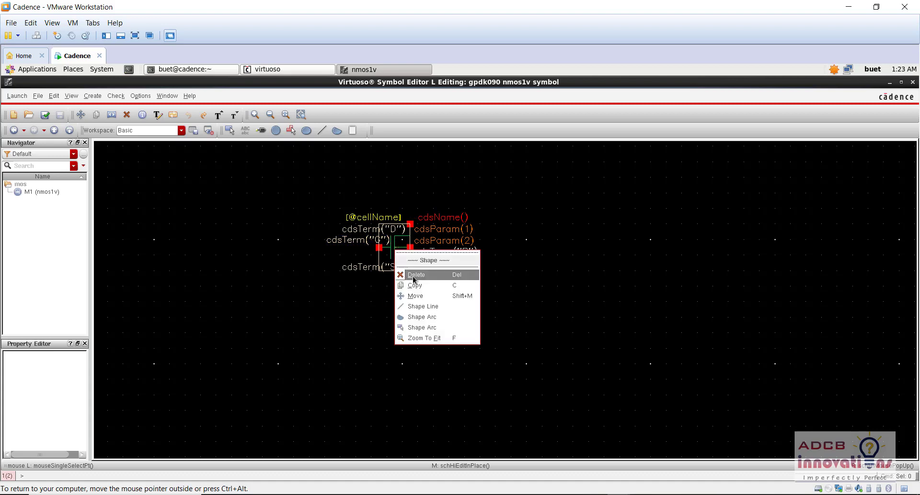
click(386, 237)
click(396, 249)
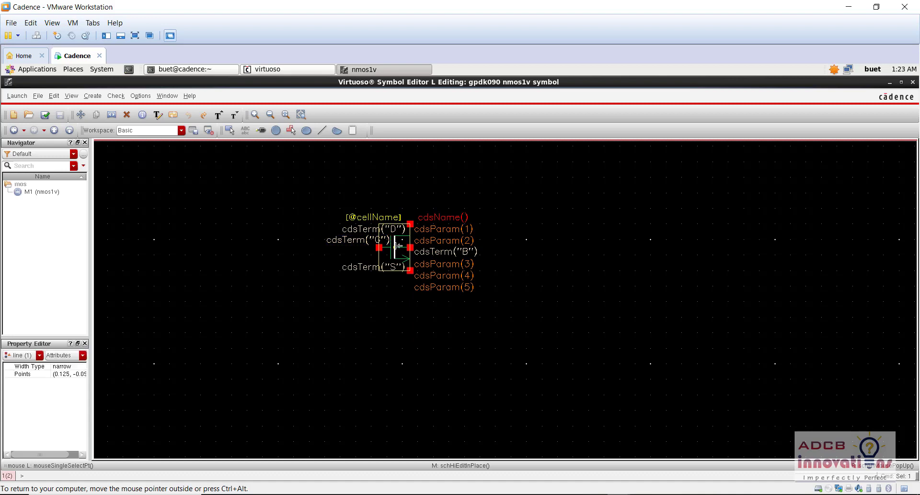
click(396, 248)
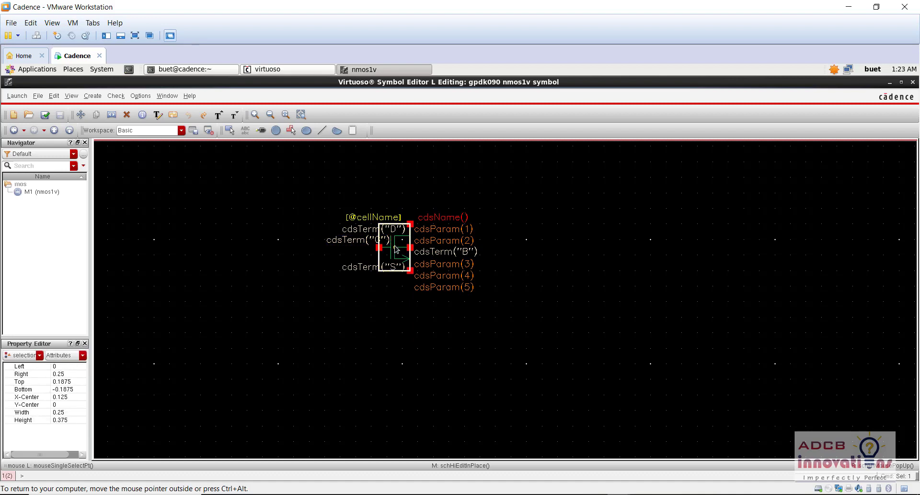
click(379, 373)
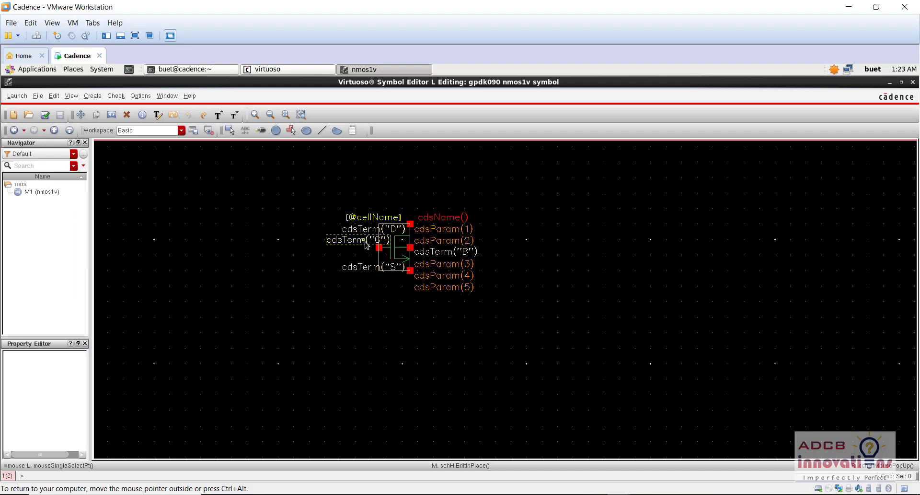
Inspect the object properties of the short horizontal line at the symbol's bulk terminal, then close them
click(395, 248)
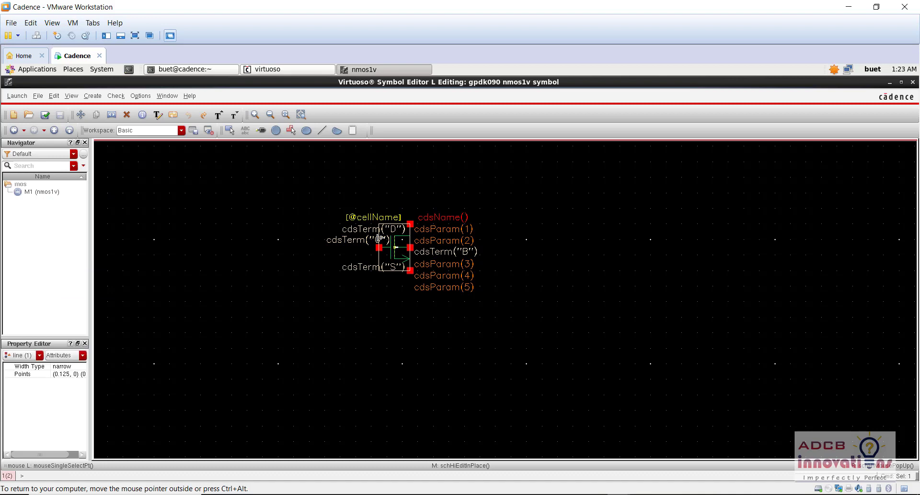
click(55, 95)
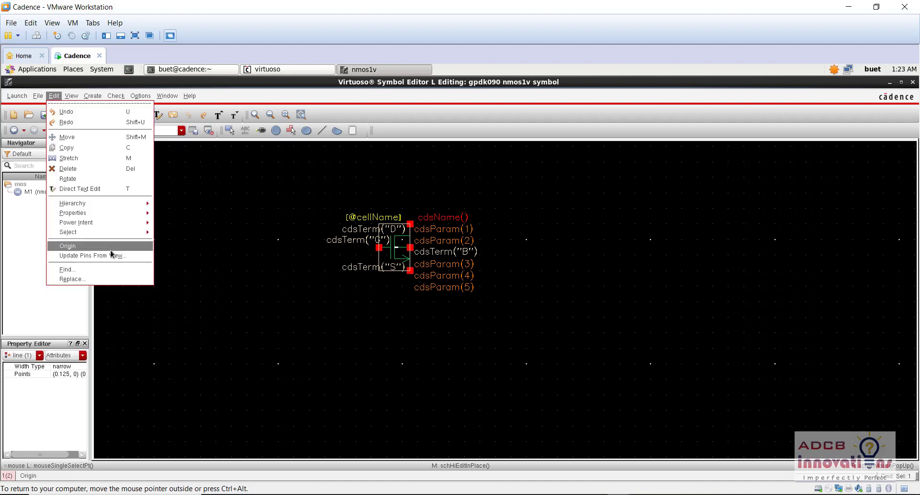
mouse_move(107, 214)
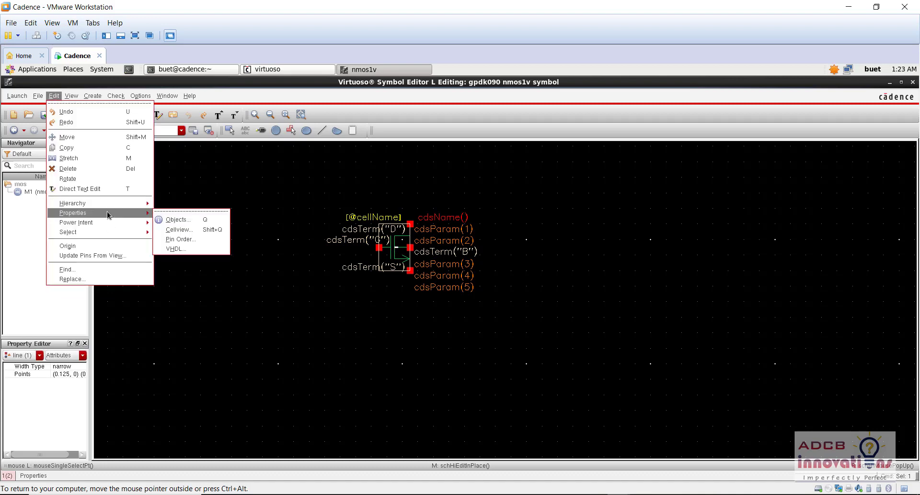
click(195, 223)
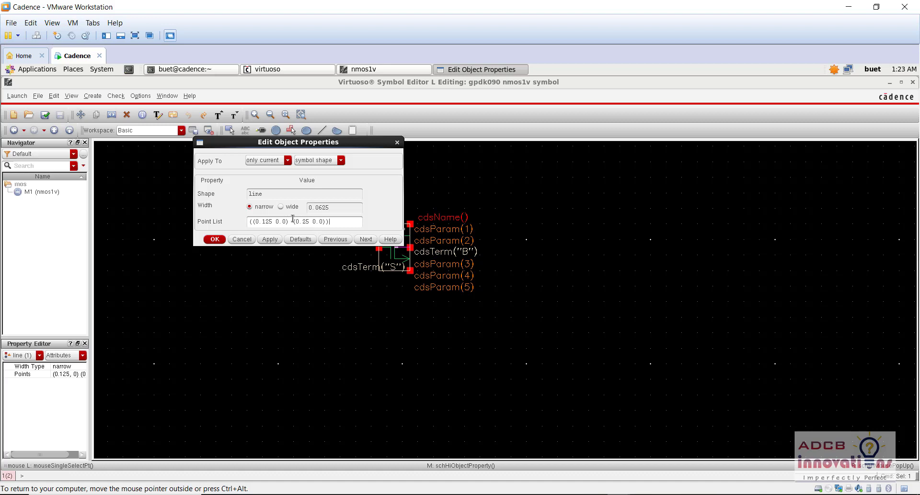
drag(312, 147, 284, 156)
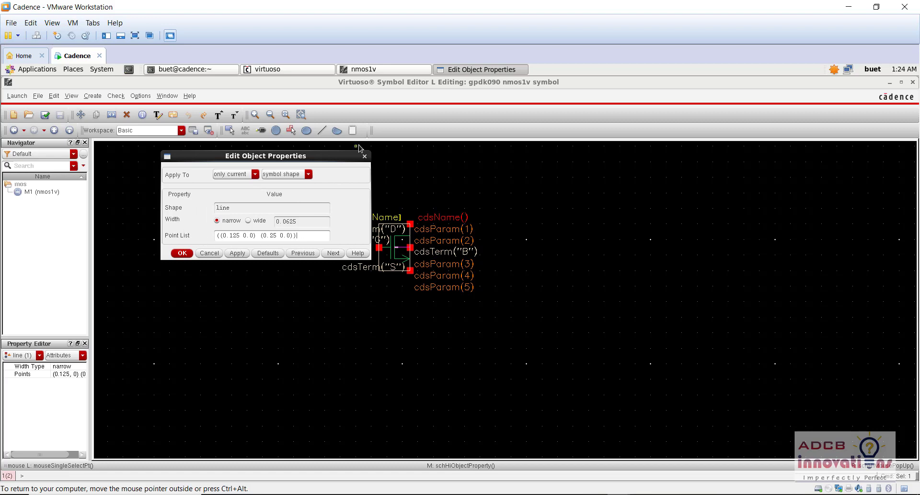
click(364, 157)
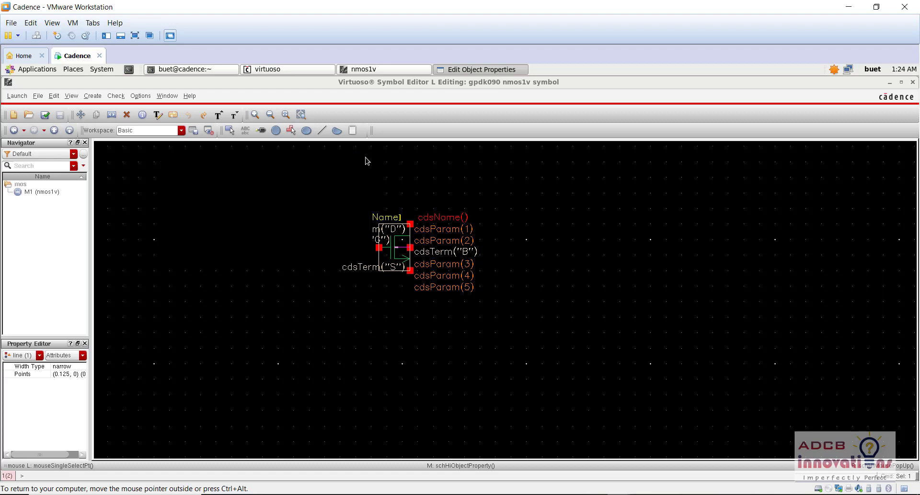
Examine the object properties and CDF parameters of the M1 transistor in the mos schematic, then close them
click(426, 314)
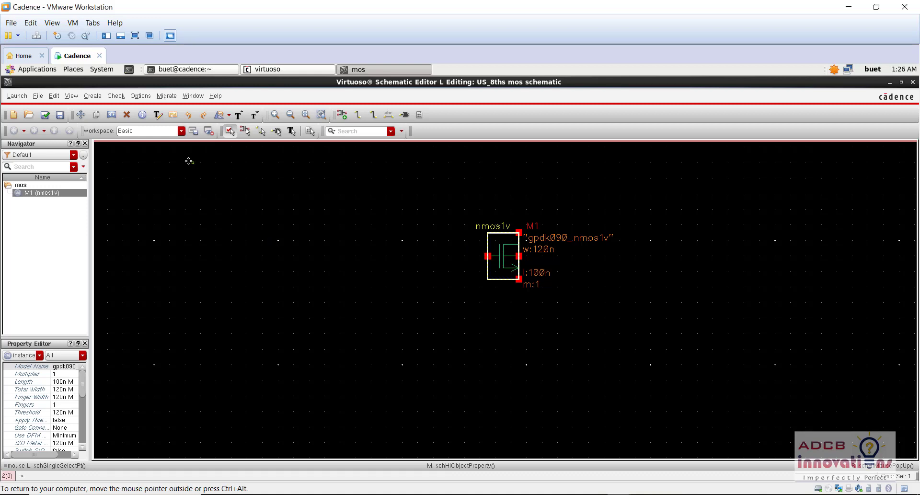
click(54, 96)
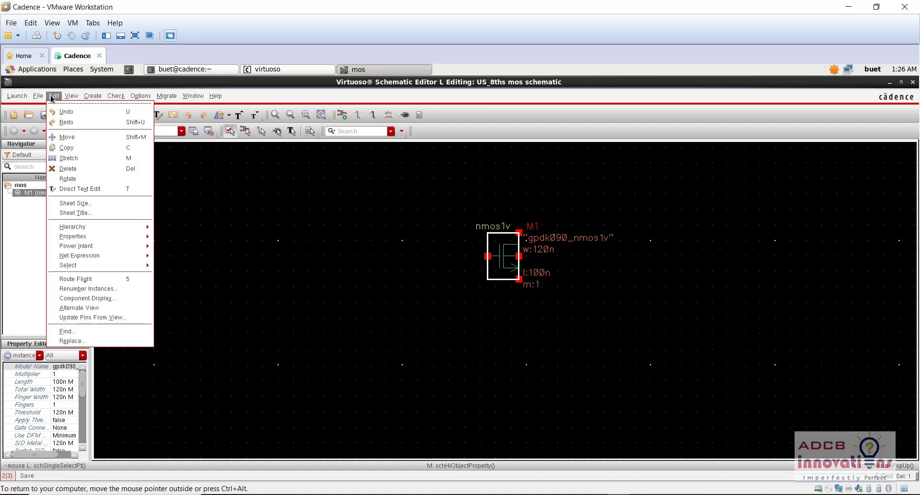
mouse_move(106, 236)
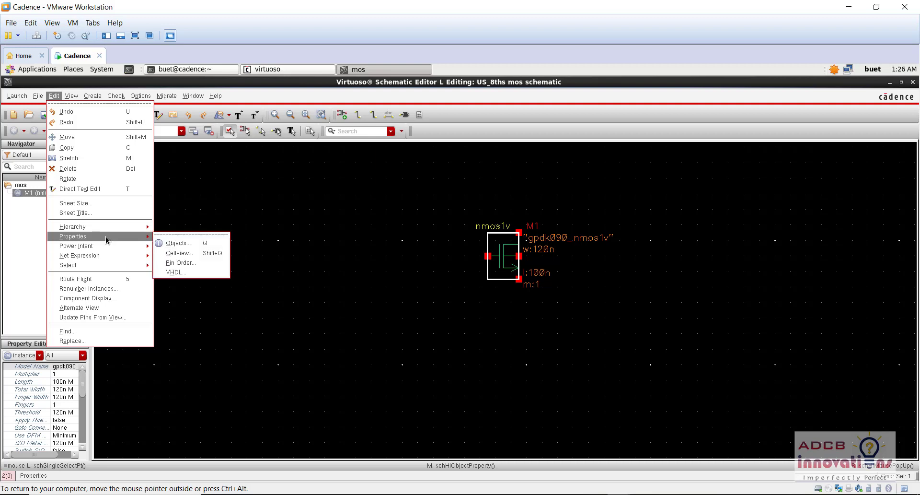
click(435, 282)
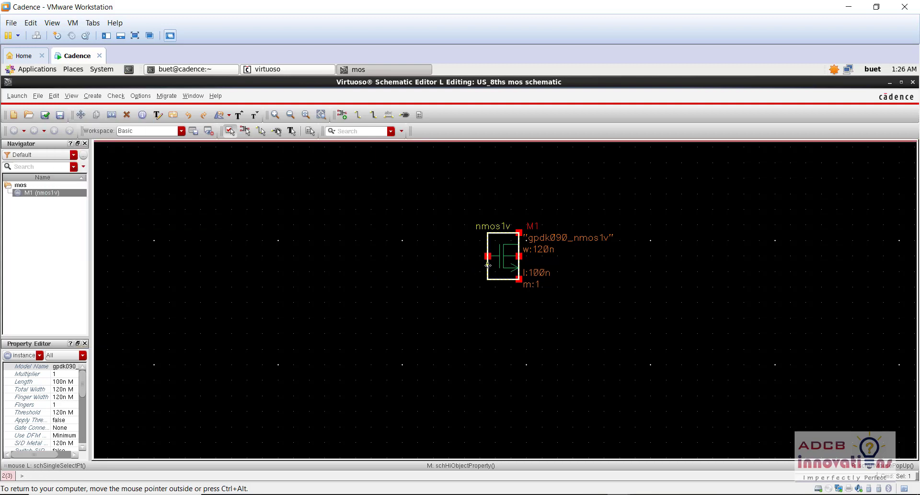
click(500, 257)
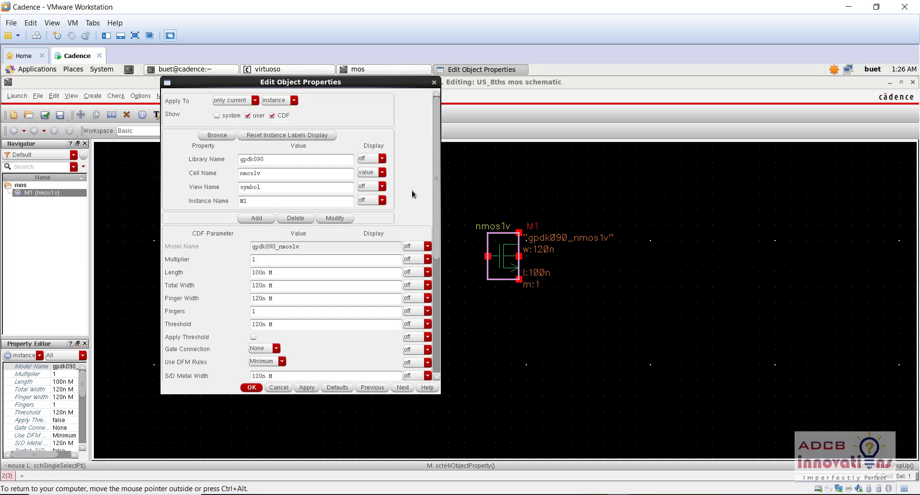
mouse_move(436, 138)
mouse_down()
mouse_move(437, 217)
mouse_move(436, 138)
mouse_up()
drag(436, 143, 430, 235)
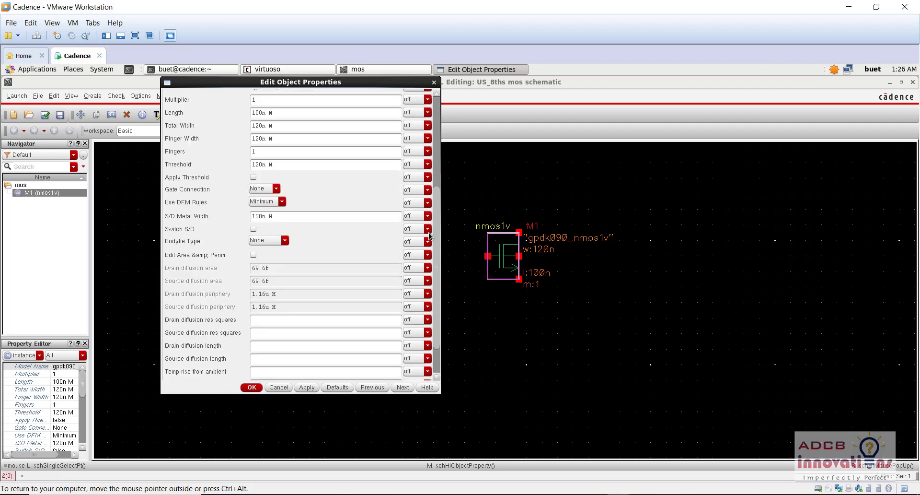
click(252, 387)
click(438, 352)
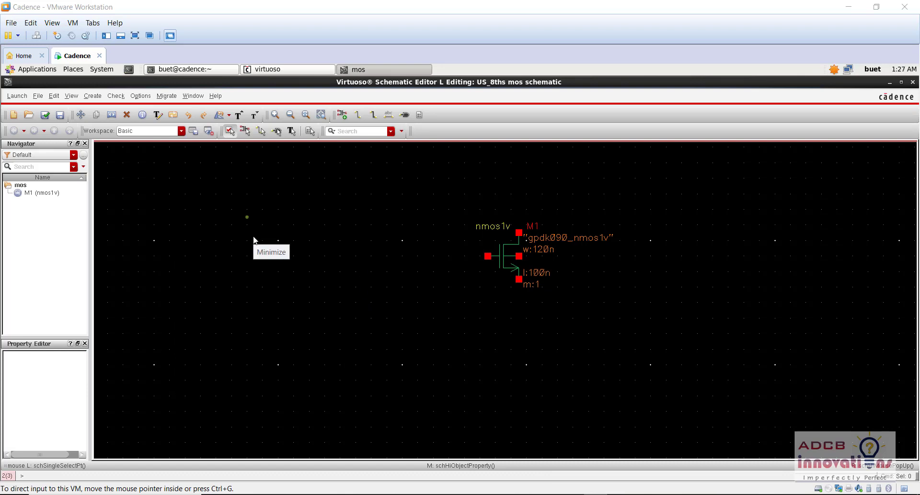
Start adding an instance and choose the symbol view of the vdc cell from the analogLib library
click(93, 96)
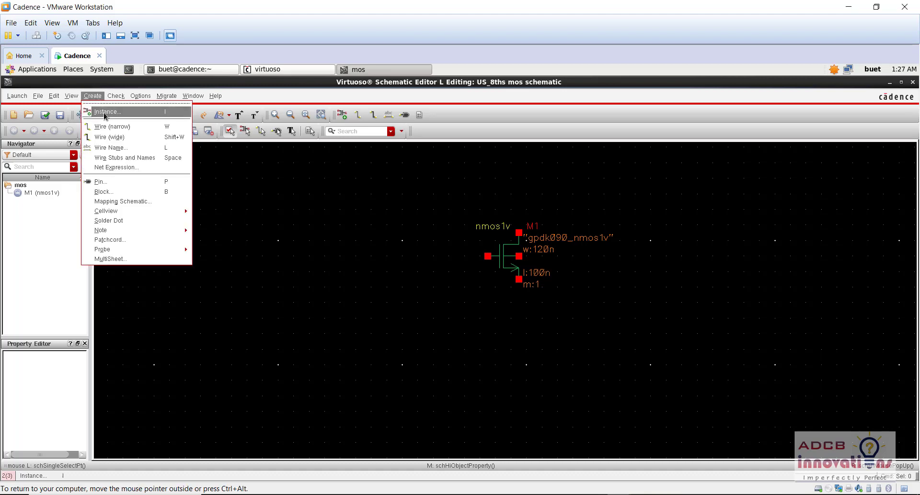
click(105, 112)
click(355, 161)
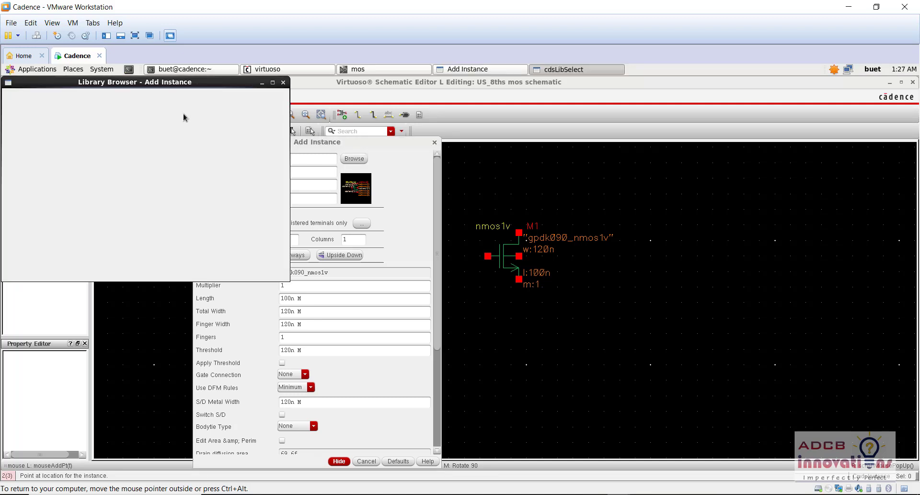
drag(161, 85, 253, 208)
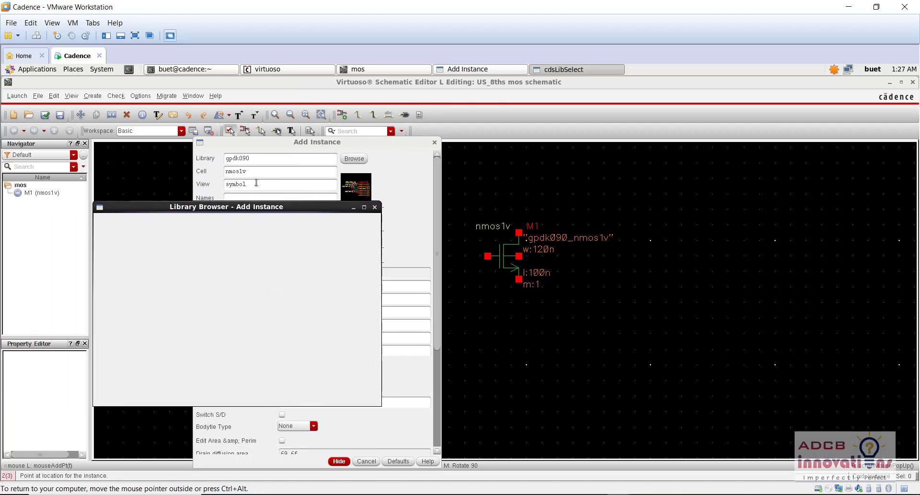
click(355, 160)
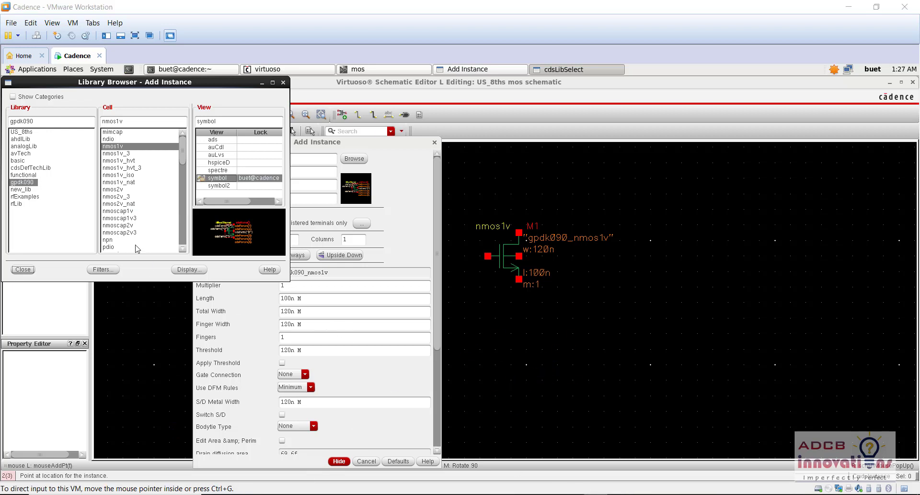
click(27, 147)
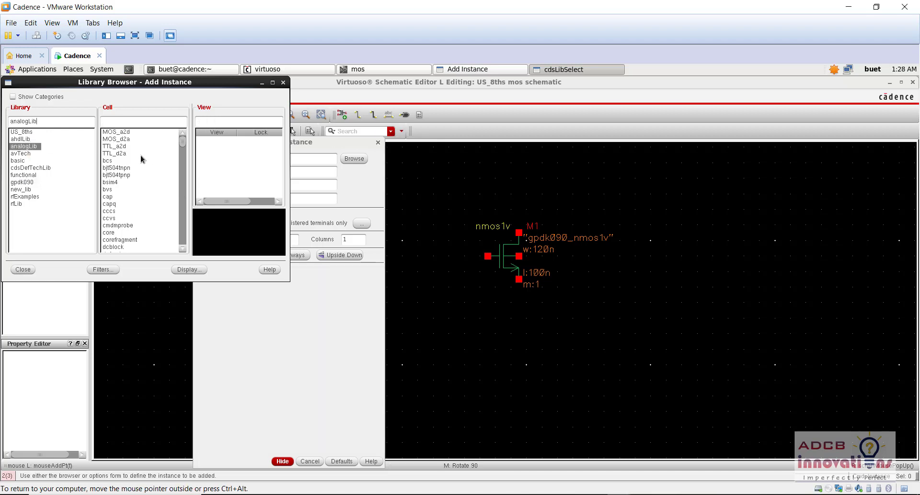
click(127, 121)
text(vdc)
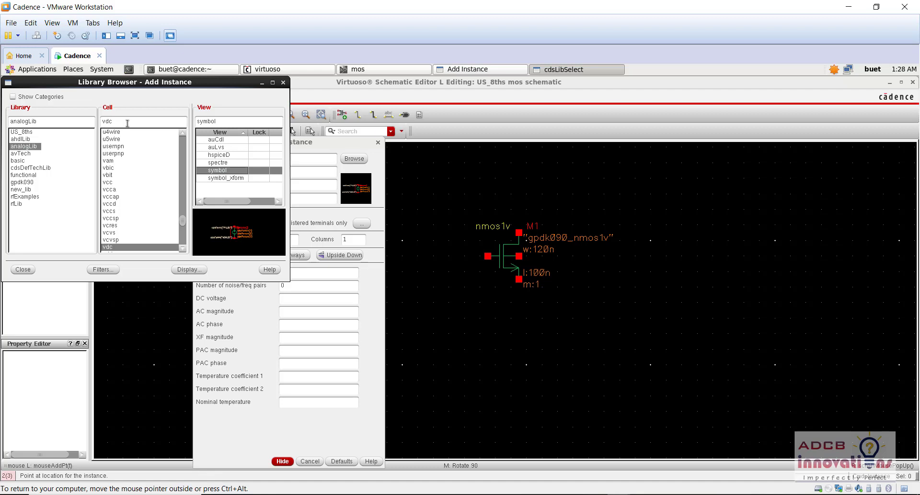
click(125, 247)
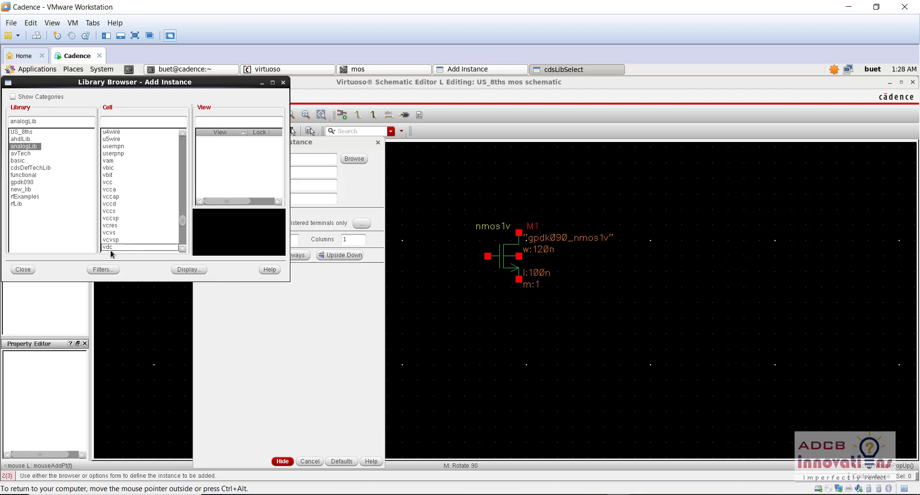
click(114, 248)
click(324, 143)
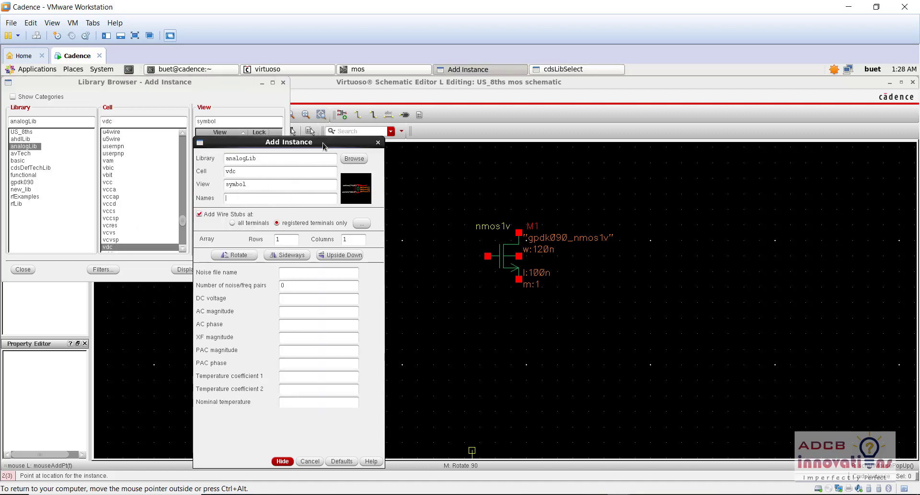
Name the voltage source instance vdc and place it to the upper right of the M1 transistor
click(260, 199)
text(vdc)
click(656, 203)
key(Escape)
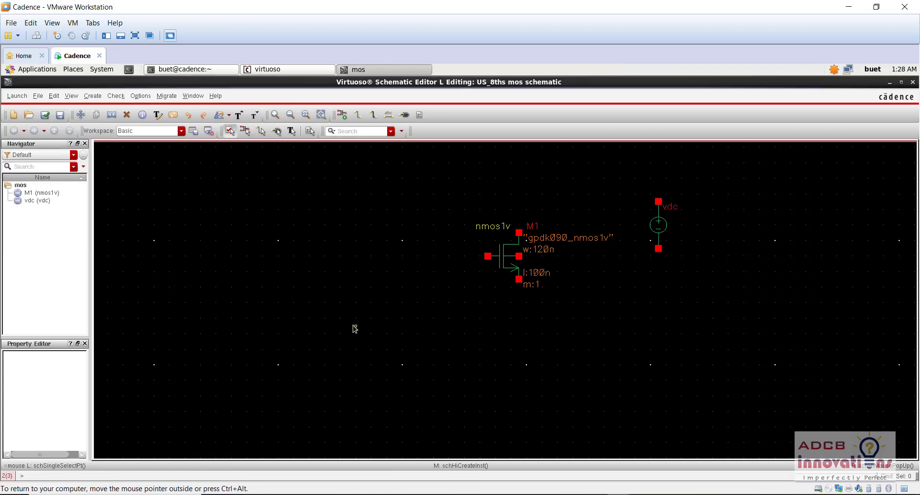
Start another instance and choose the symbol view of the gnd cell from the analogLib library
key(c)
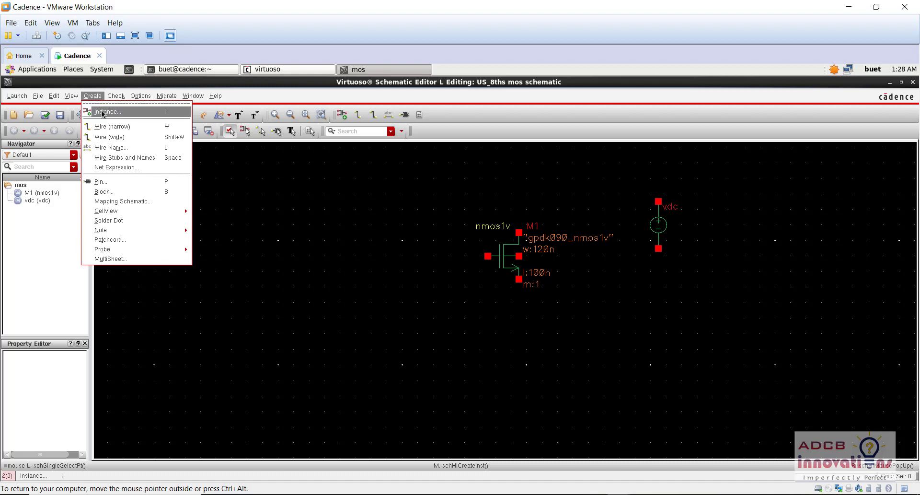
click(107, 111)
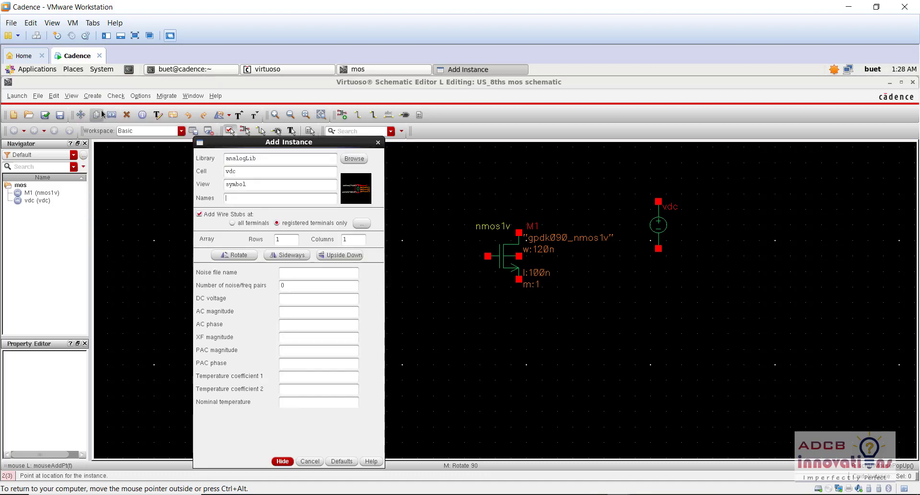
click(354, 159)
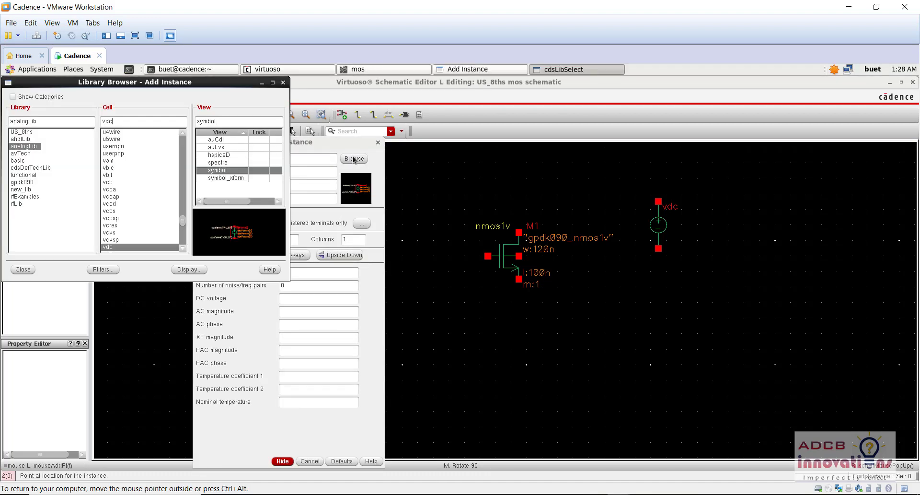
double_click(127, 121)
text(gnd)
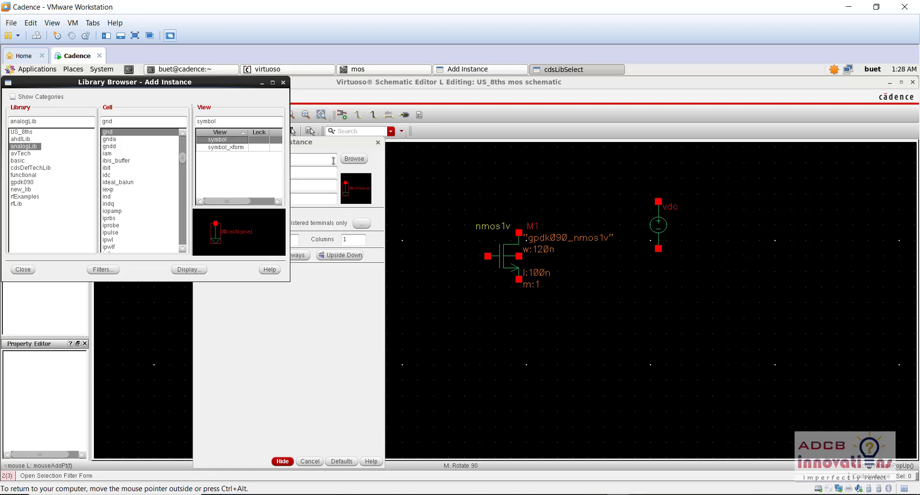
click(351, 145)
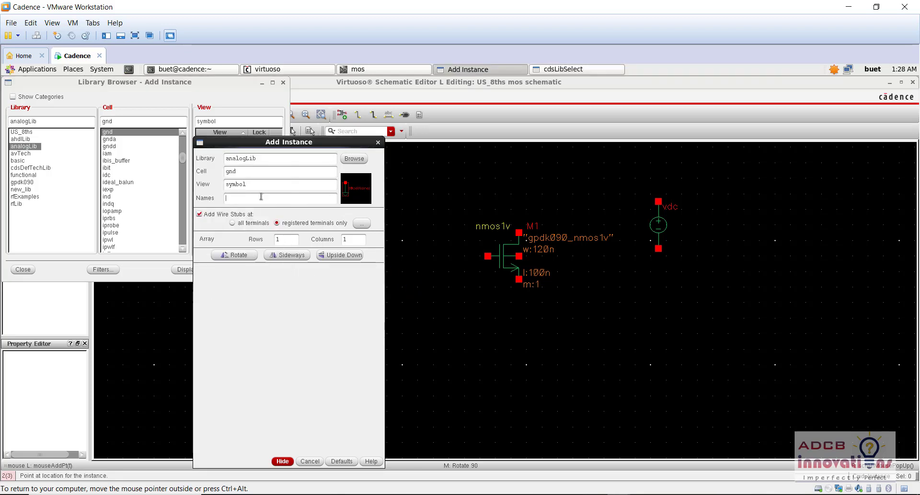
Name the ground instance gnd, place it on M1's source terminal, and end instance placement
text(gnd)
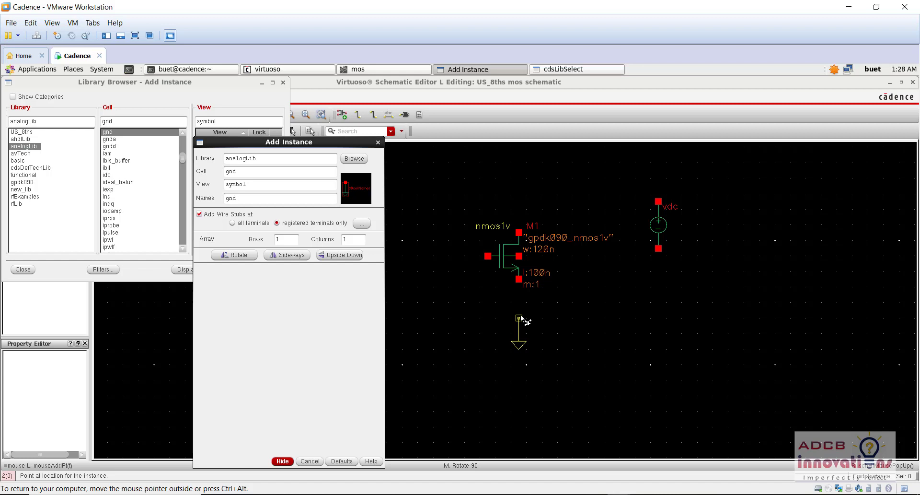
click(519, 281)
key(Escape)
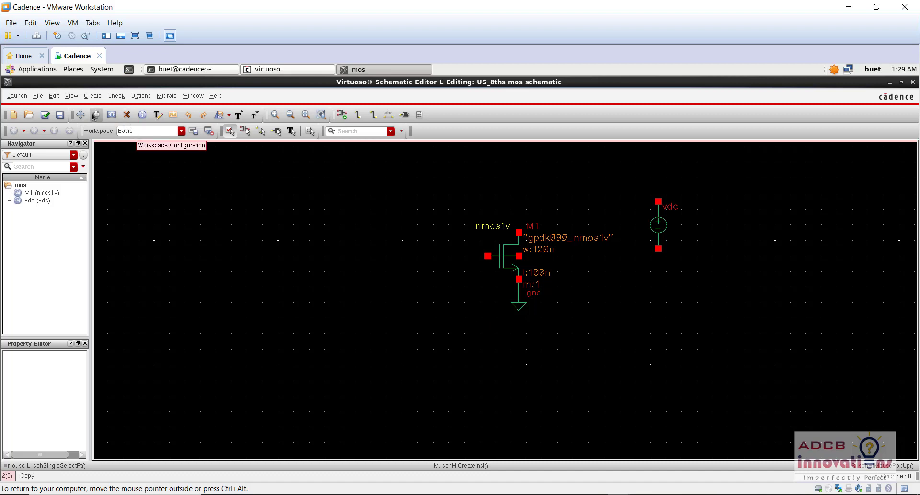
Draw a narrow wire from M1's drain terminal to the positive terminal of the vdc source
click(97, 96)
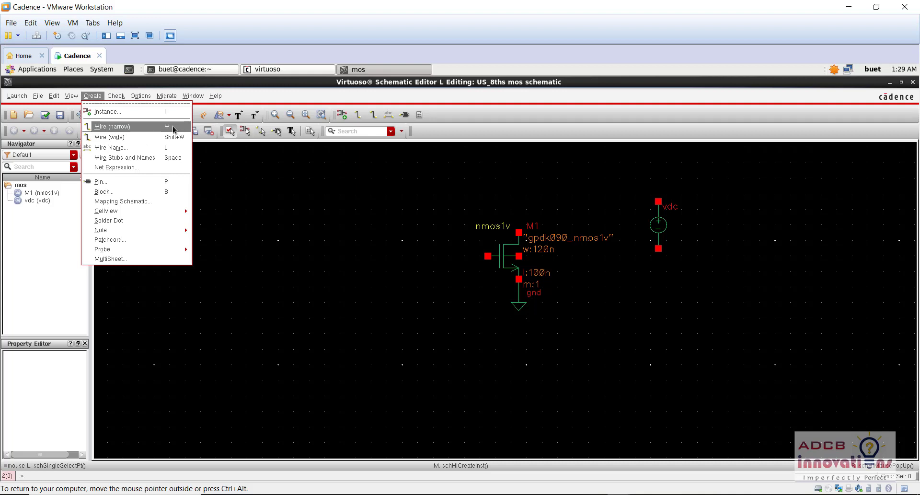
click(352, 224)
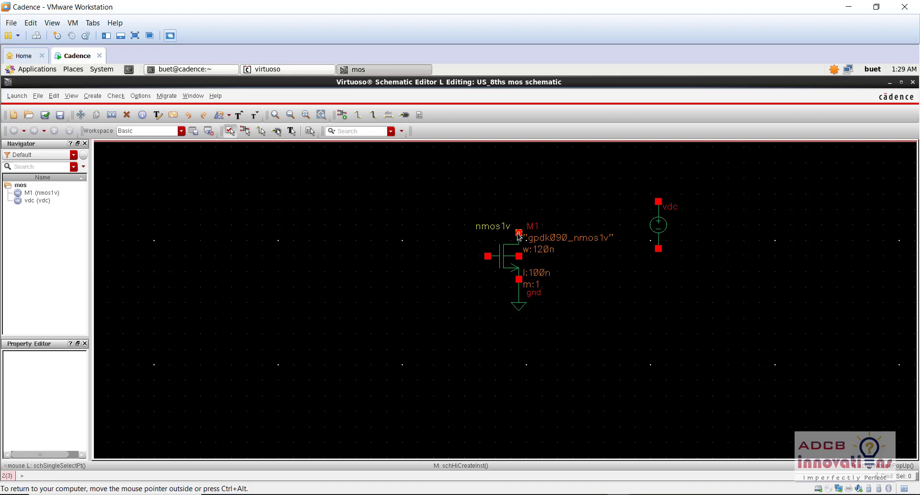
key(w)
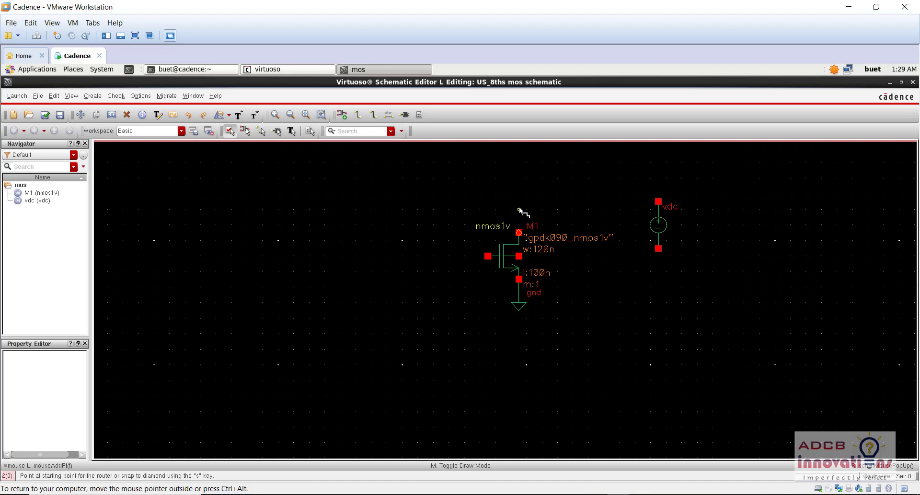
click(520, 234)
click(658, 201)
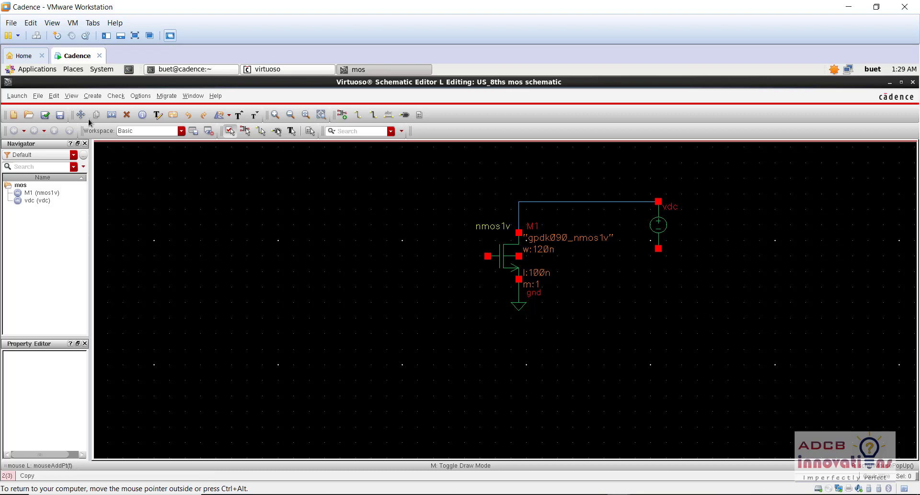
key(w)
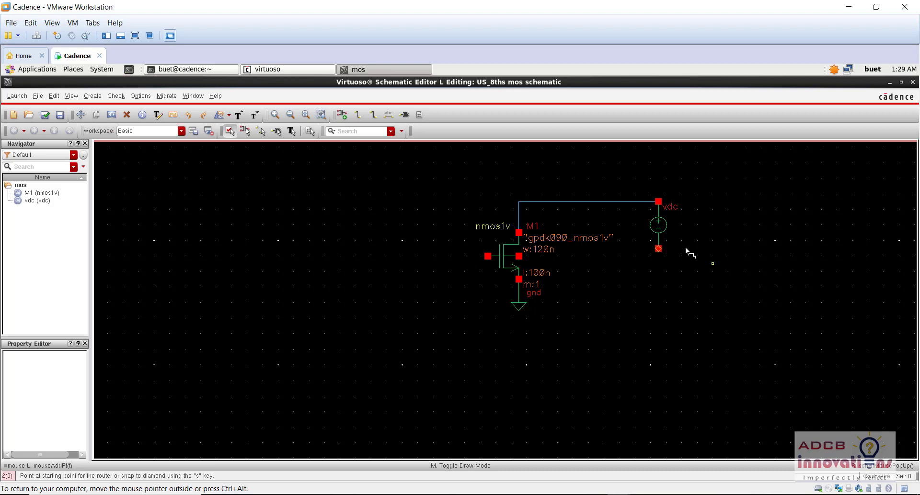
click(657, 226)
key(Escape)
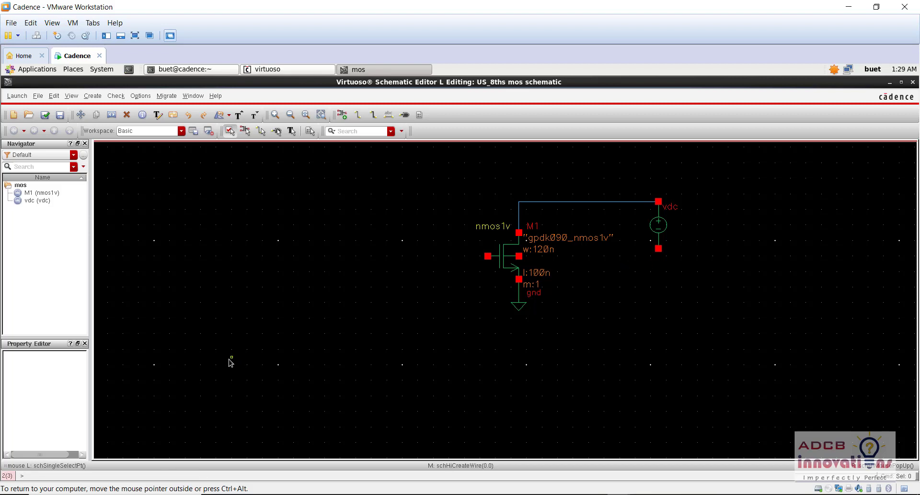
Copy the vdc source and place the copy to the left of M1's gate, with its positive terminal level with the gate
click(660, 226)
click(94, 115)
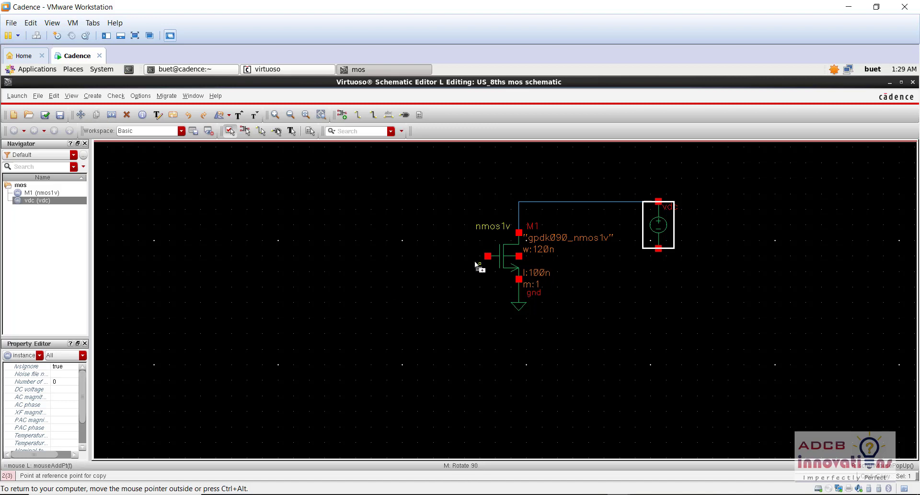
click(651, 239)
click(436, 284)
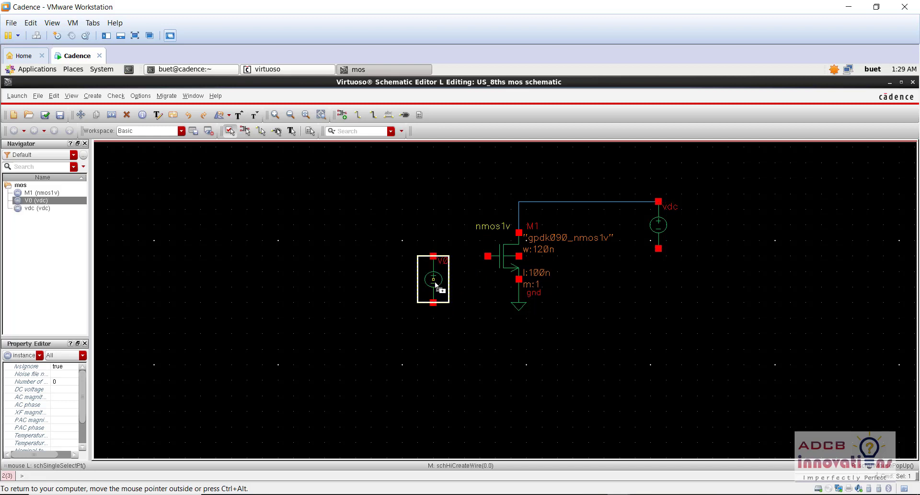
Copy the gnd symbol below M1 onto the negative terminal of the voltage source beside the gate
click(522, 306)
click(81, 115)
click(95, 115)
click(518, 298)
click(433, 322)
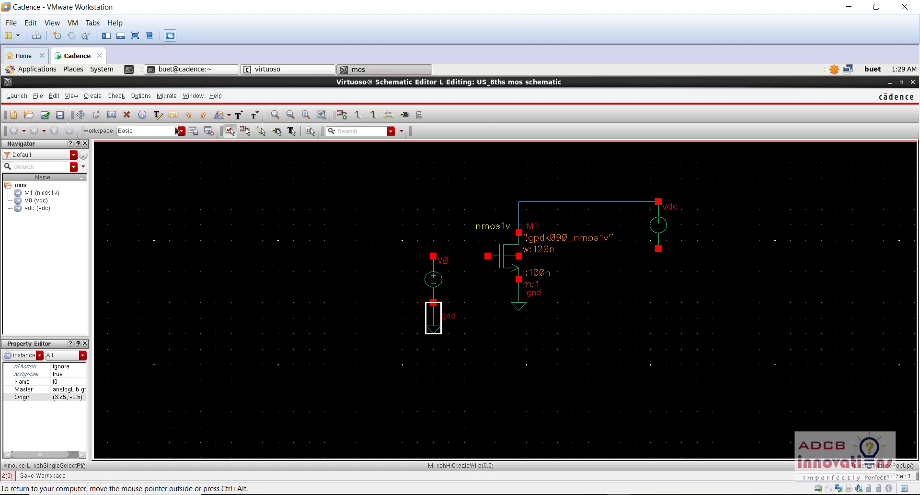
Copy the gnd symbol below M1 onto the negative terminal of the vdc source wired to the drain
click(96, 115)
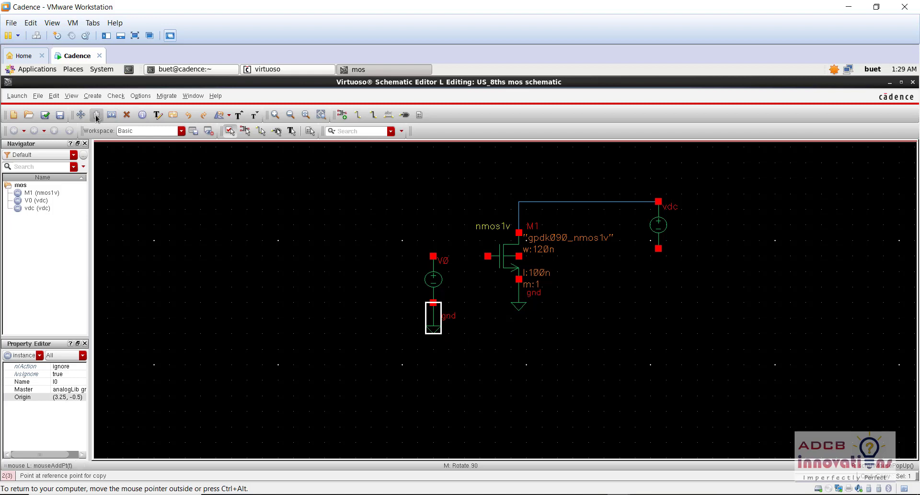
click(523, 307)
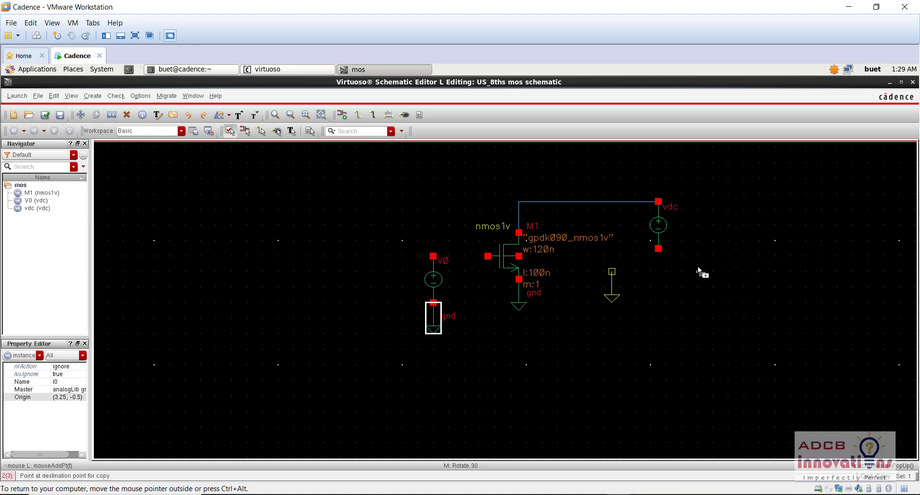
click(688, 253)
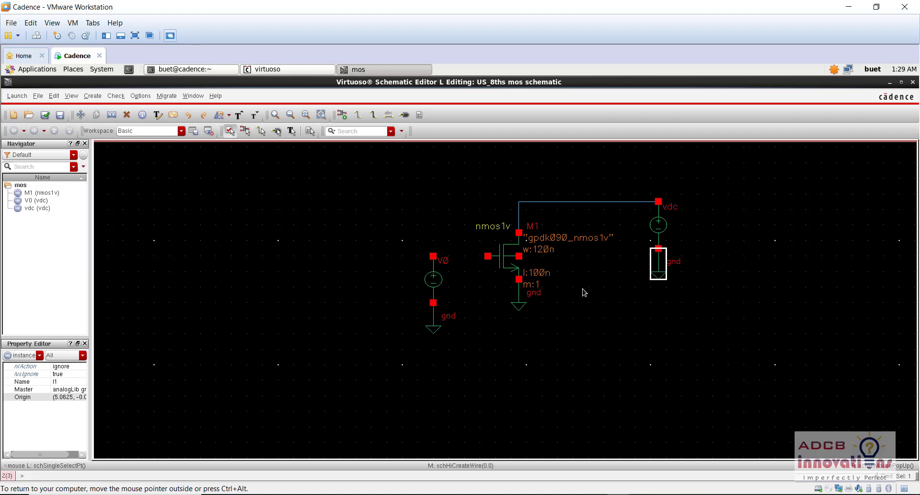
Wire V0's positive terminal to M1's gate, and loop a wire from M1's bulk terminal around to its source terminal
click(549, 305)
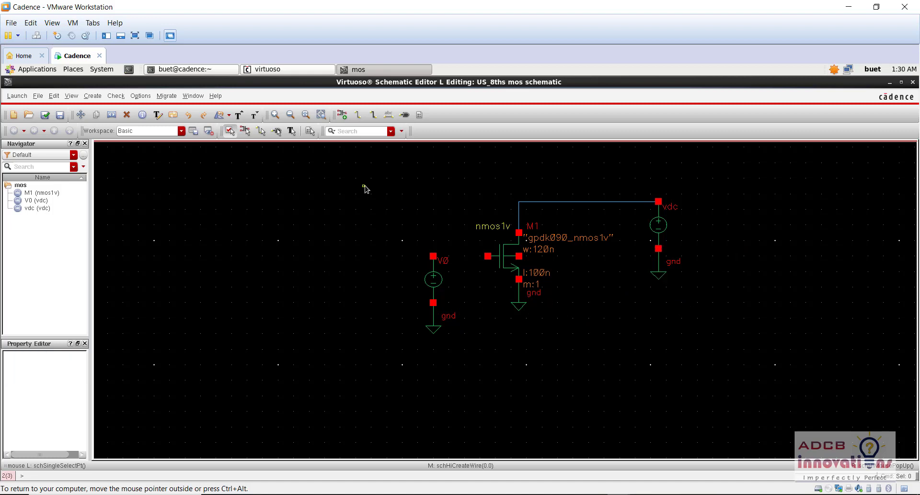
key(w)
drag(433, 256, 488, 257)
click(433, 256)
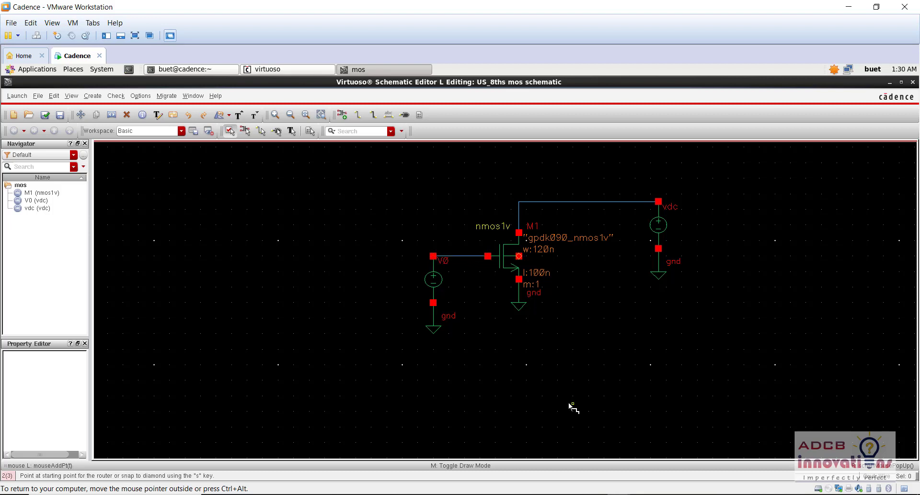
click(520, 257)
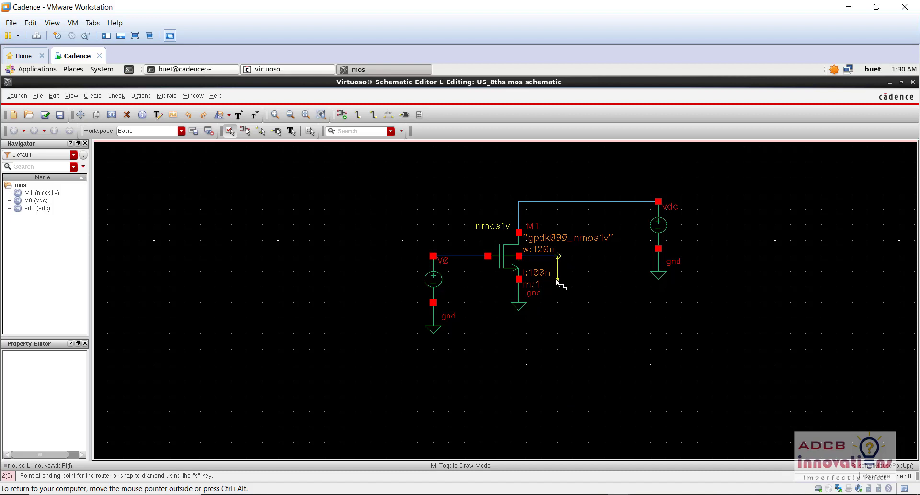
click(521, 279)
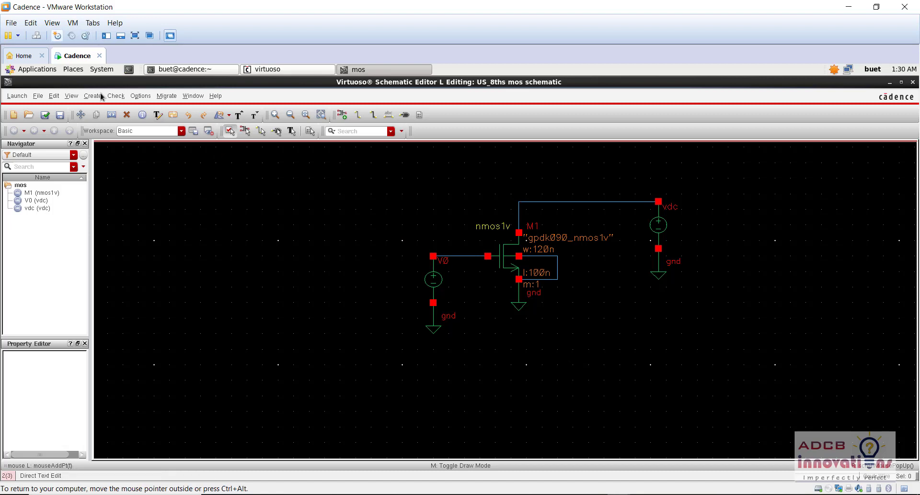
Check and save the mos schematic
click(137, 96)
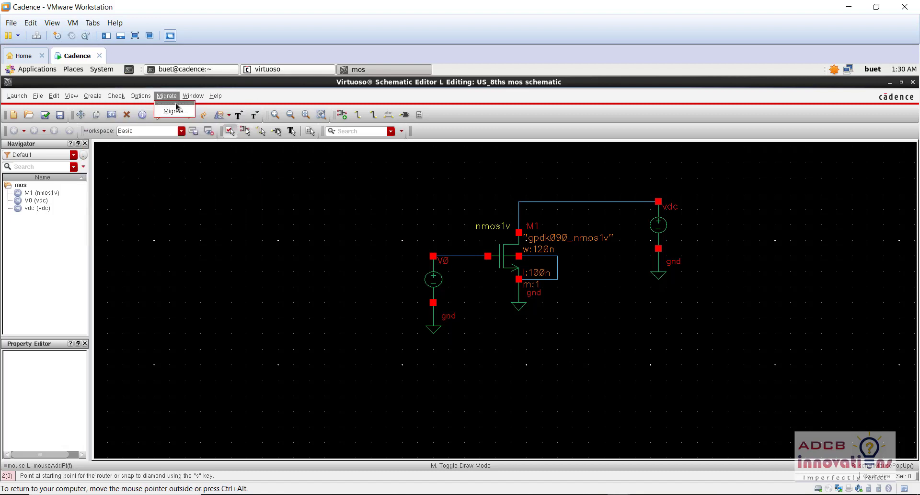
click(253, 101)
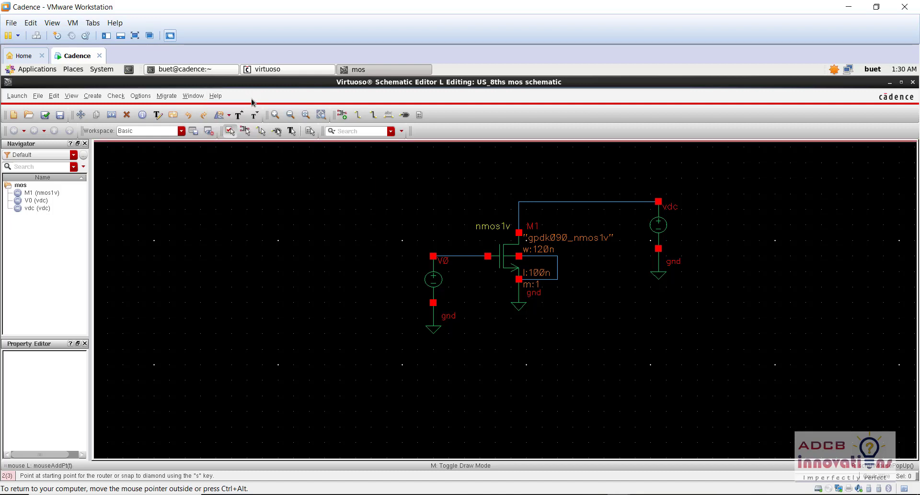
click(45, 115)
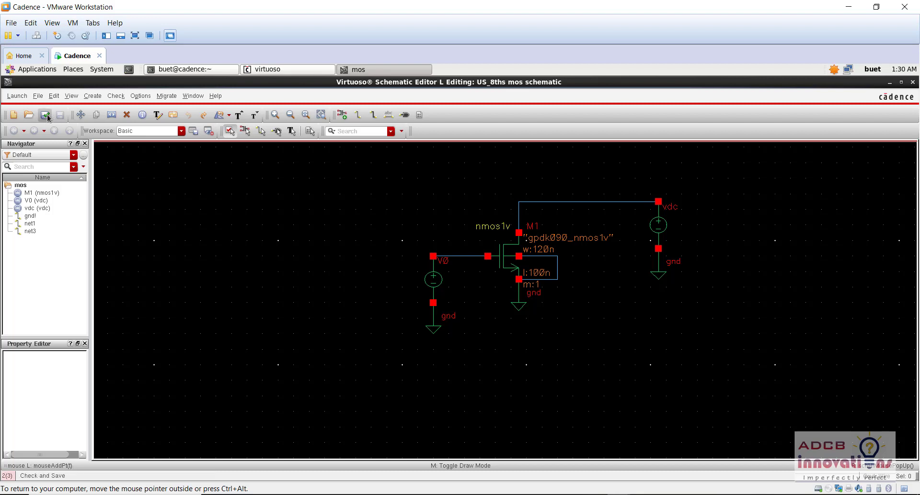
click(47, 117)
Launch ADE L for the mos schematic and move its window clear of the navigator
key(w)
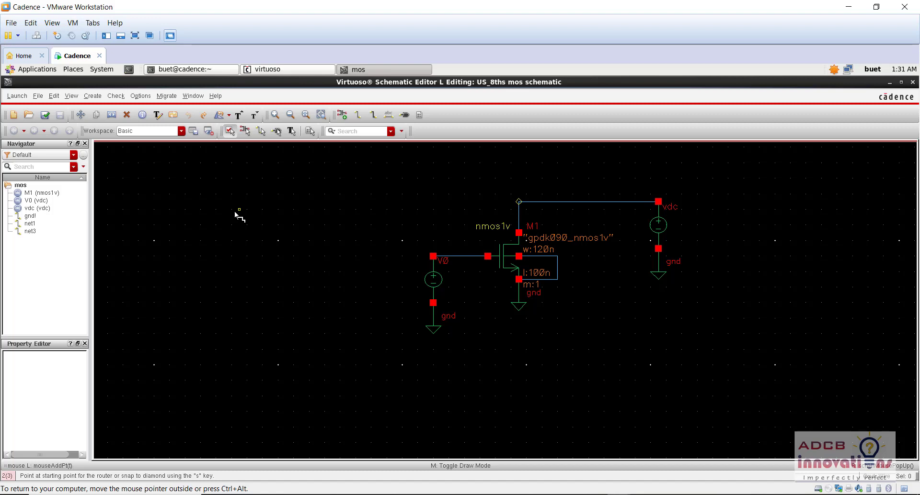
key(m)
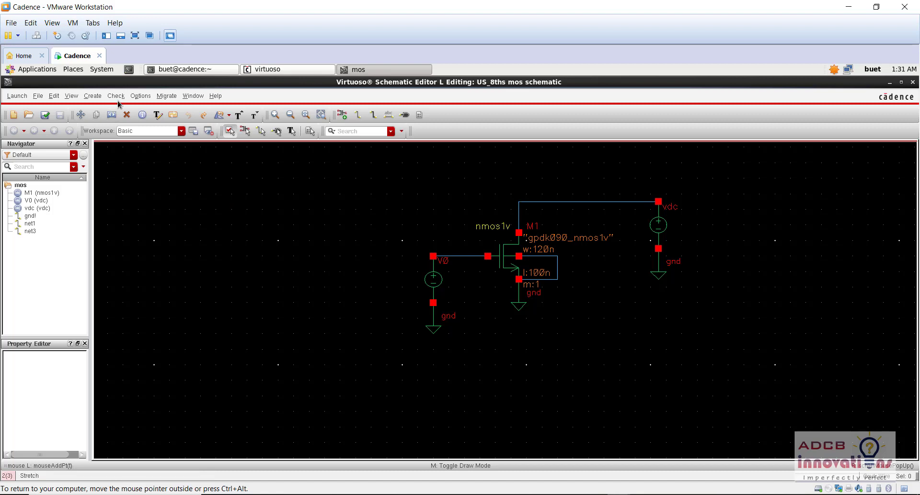
click(17, 95)
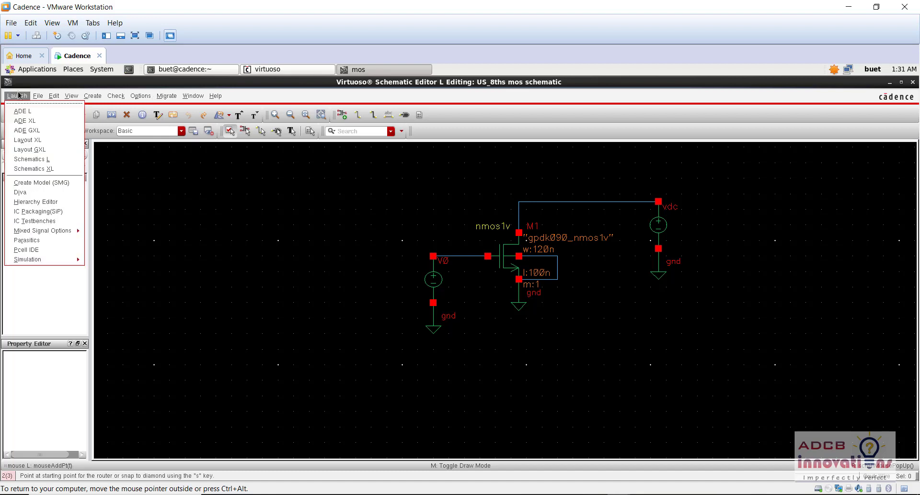
click(38, 111)
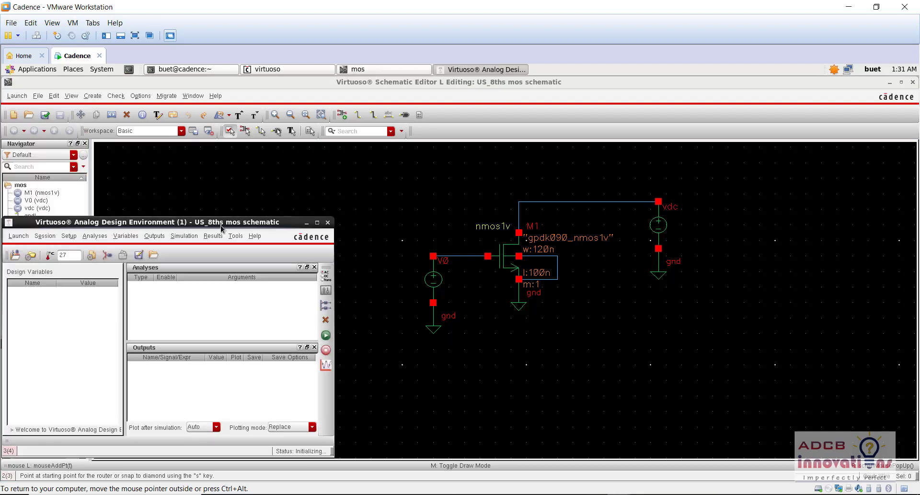
drag(222, 228, 313, 193)
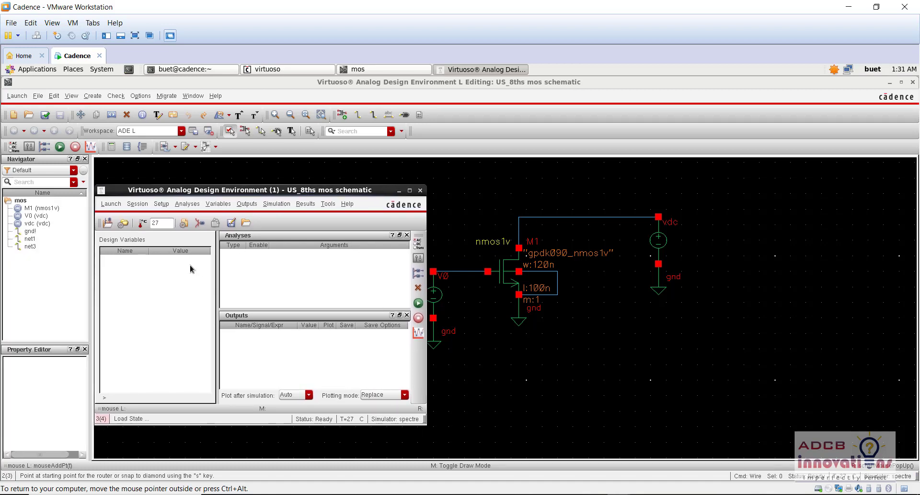
Set up a new dc analysis with Save DC Operating Point enabled
click(194, 205)
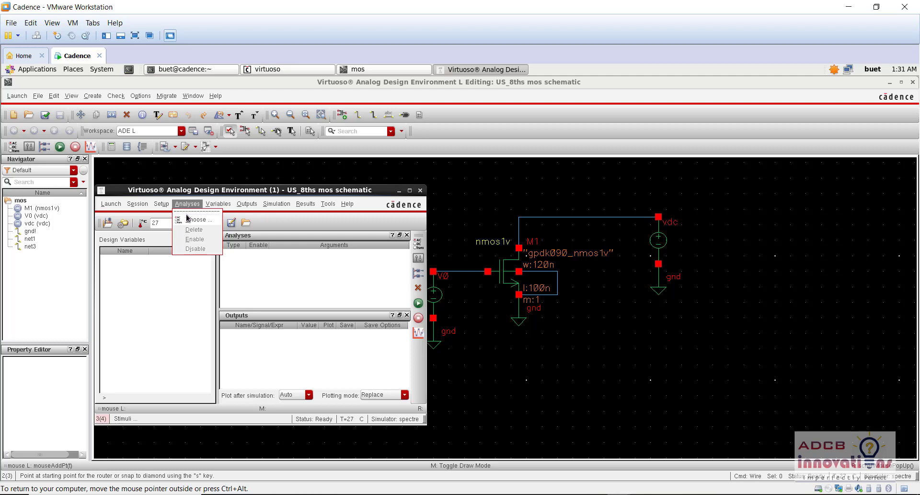
click(189, 221)
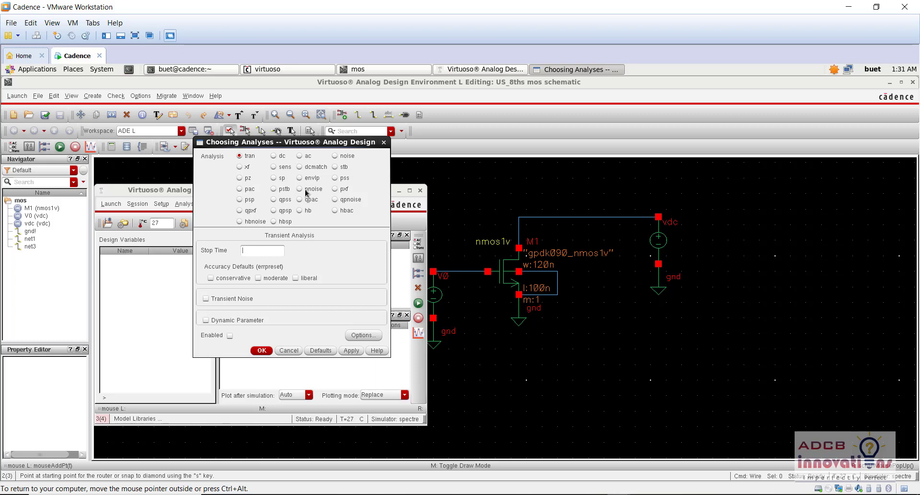
click(273, 156)
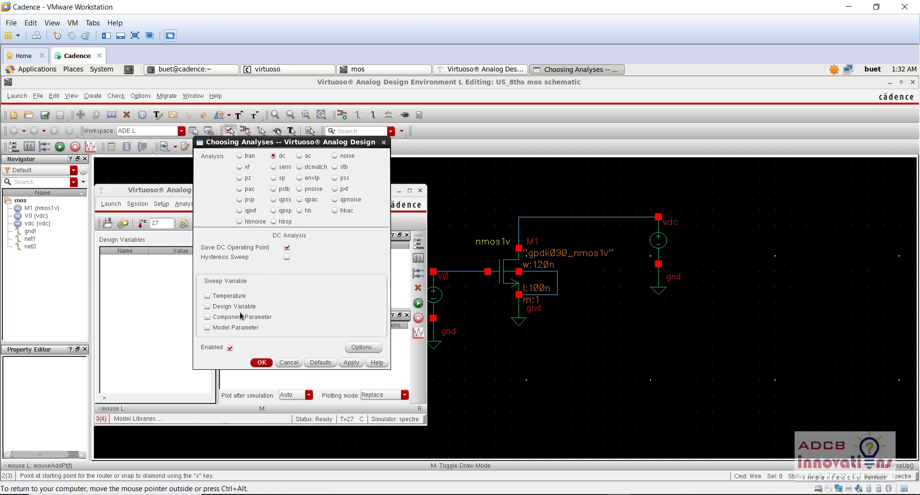
click(287, 257)
click(357, 349)
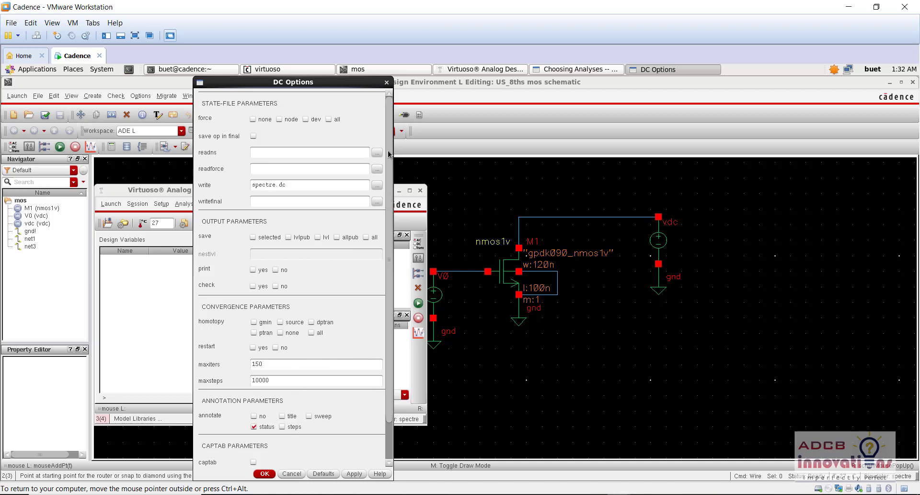
mouse_move(389, 152)
mouse_down()
mouse_move(384, 249)
mouse_move(387, 140)
mouse_up()
click(291, 474)
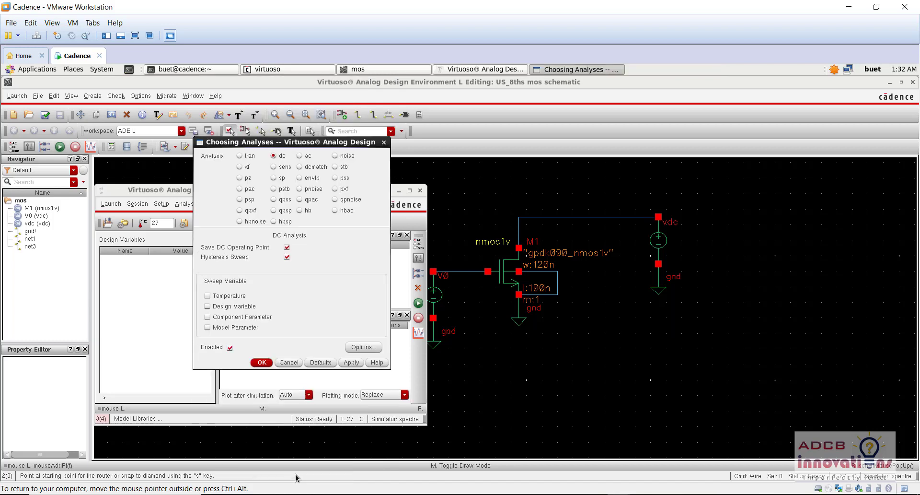
click(286, 257)
click(229, 349)
click(230, 348)
Review and accept the DC options unchanged, and add the enabled dc analysis to the simulation setup
drag(319, 142, 589, 134)
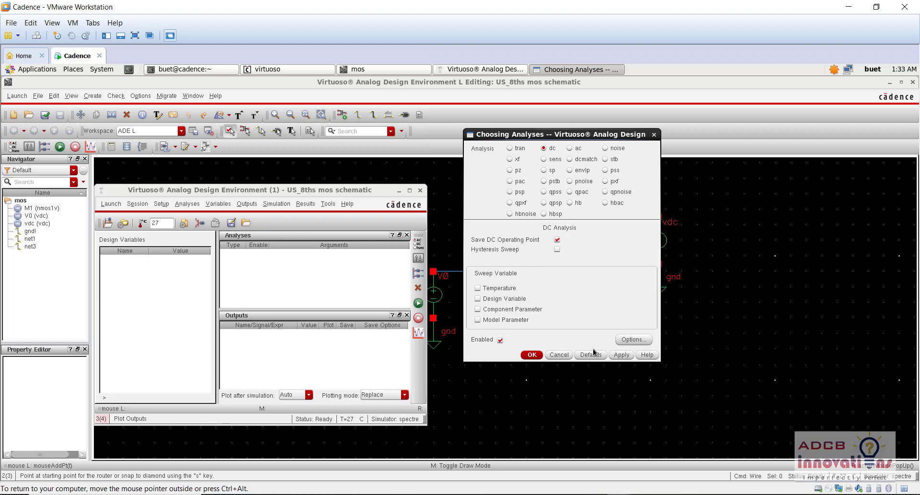
click(633, 339)
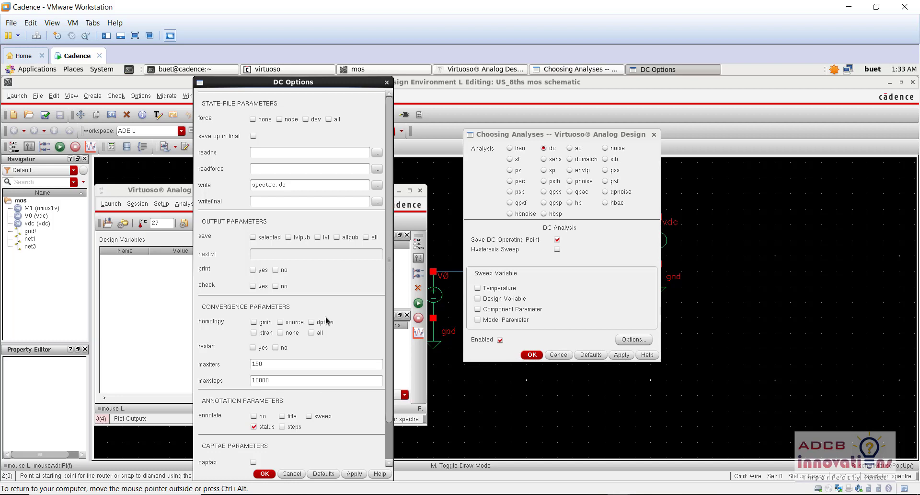
key(ctrl+alt)
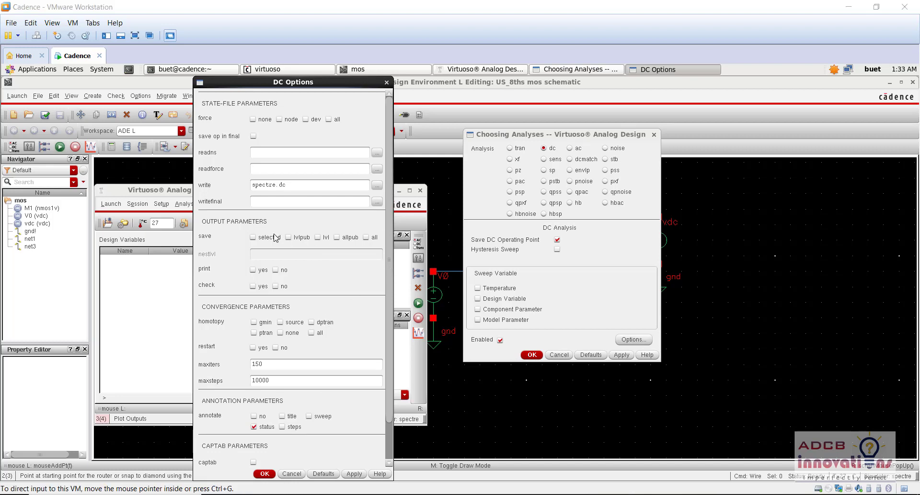
click(389, 107)
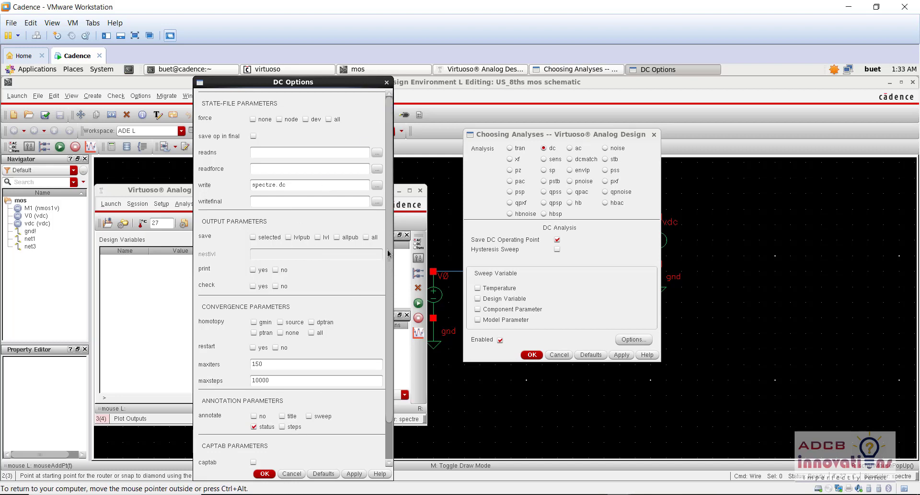
drag(388, 273, 391, 211)
click(266, 474)
click(531, 354)
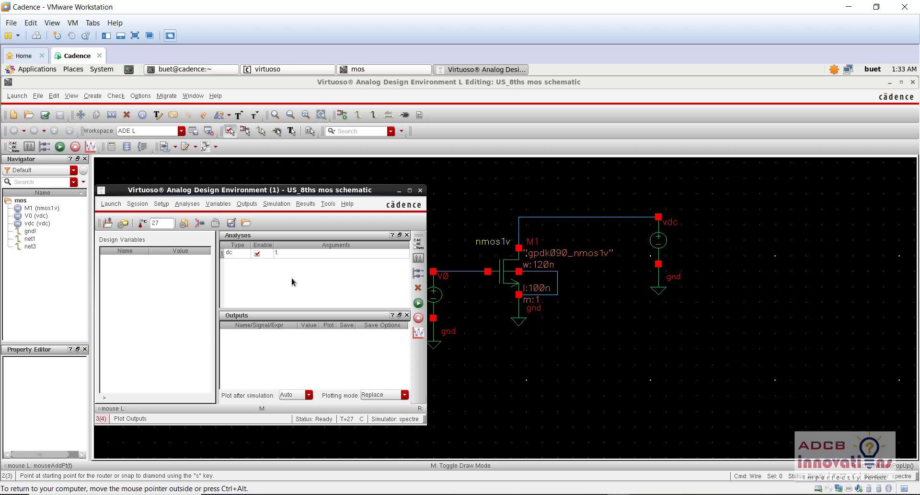
Add M1's drain terminal as an output to be plotted by selecting it on the schematic
click(293, 254)
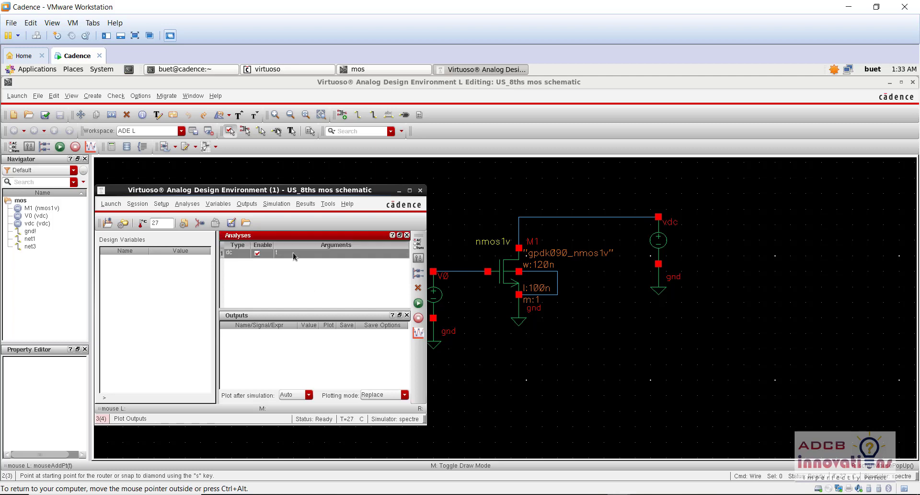
click(247, 205)
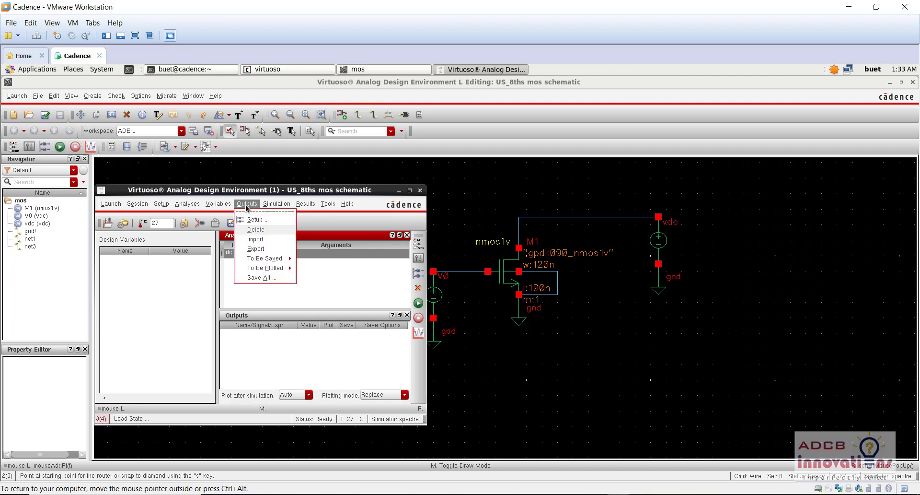
mouse_move(281, 271)
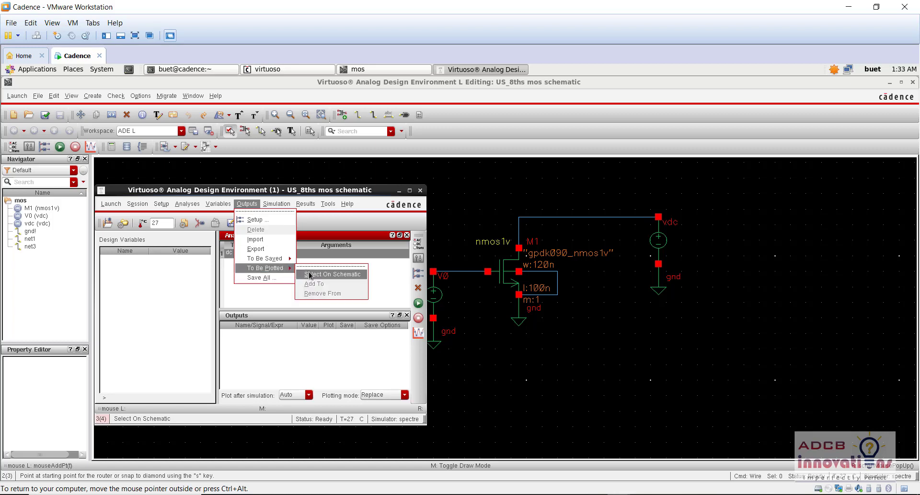
click(310, 275)
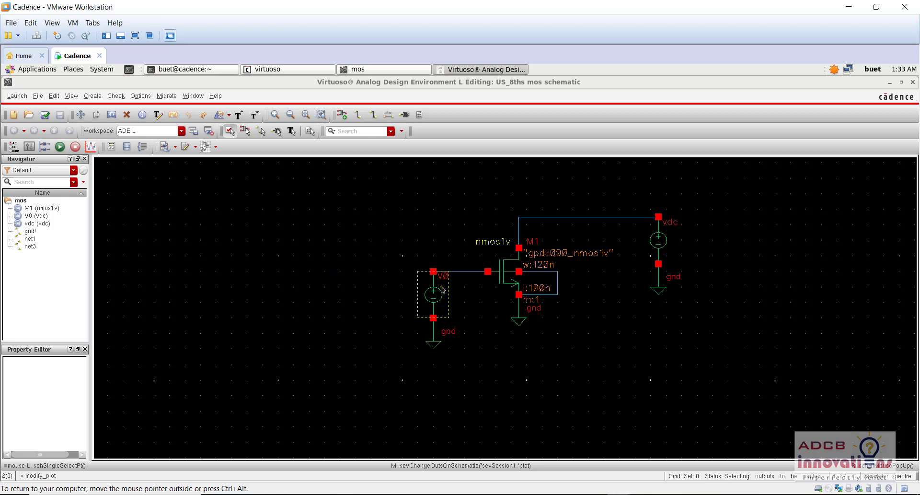
click(519, 248)
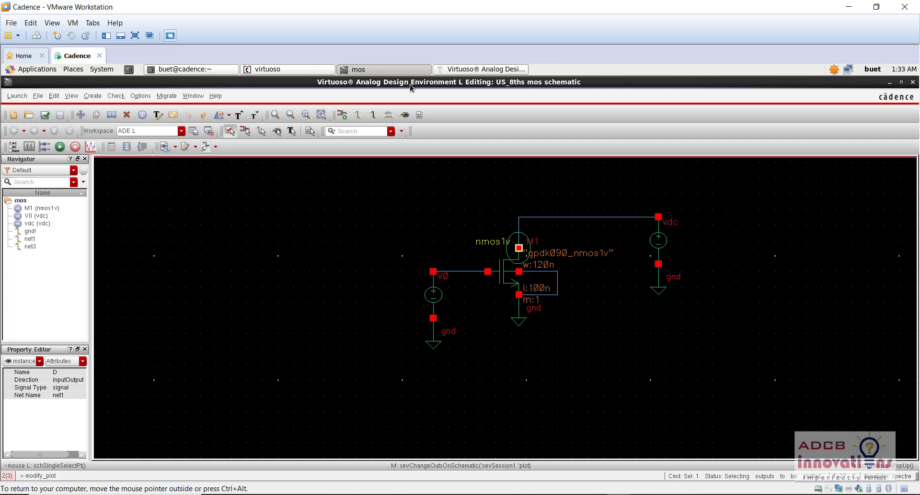
click(451, 70)
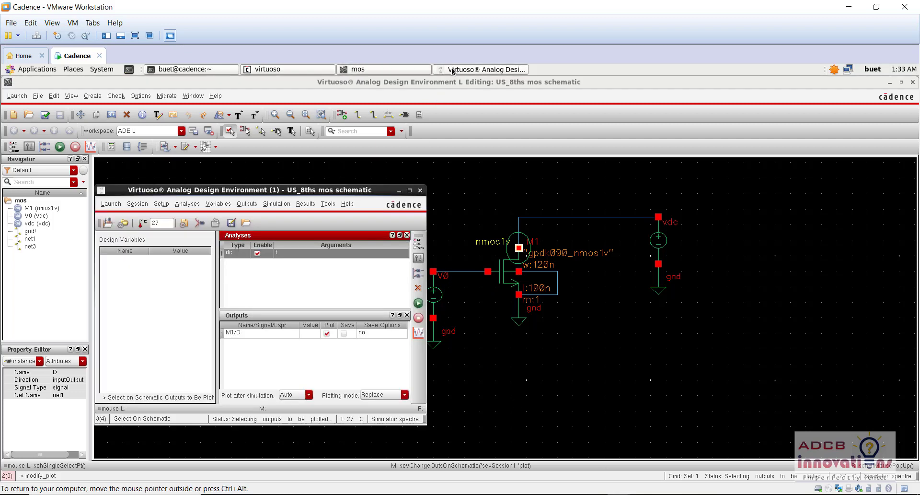
click(270, 334)
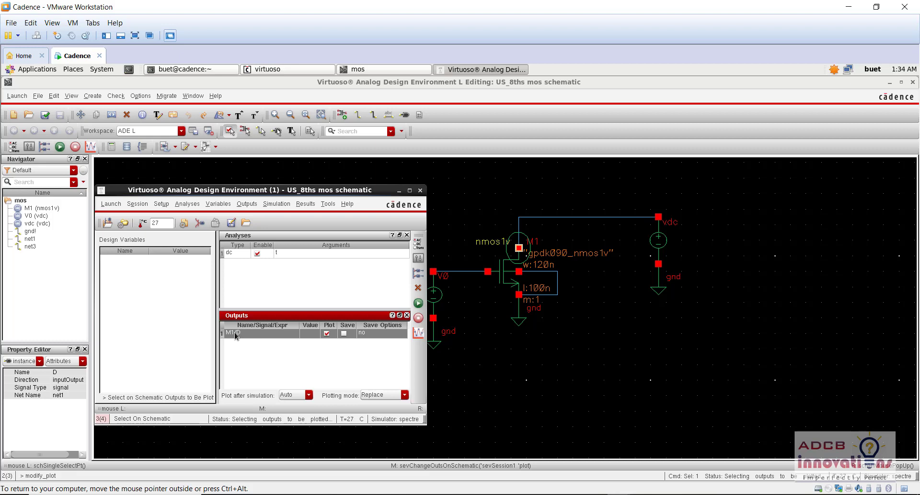
Run the simulation and examine the spectre output log alongside the simulation setup
click(59, 148)
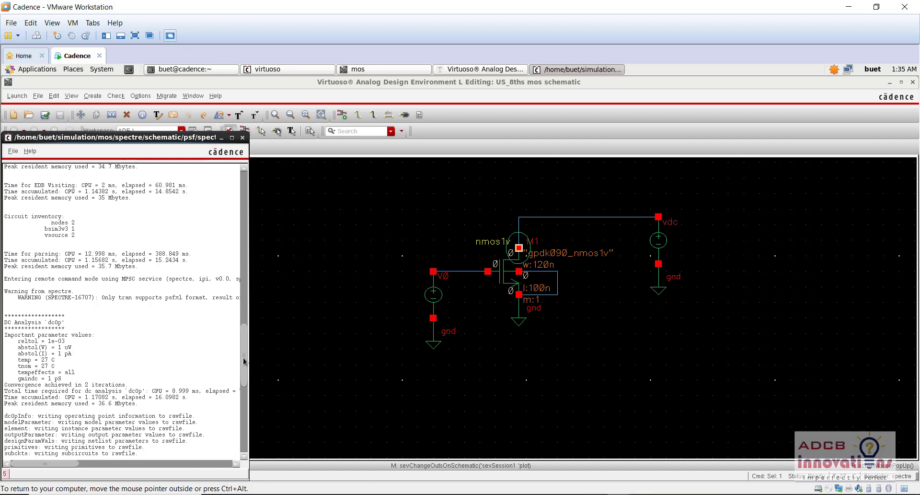
drag(246, 370, 241, 444)
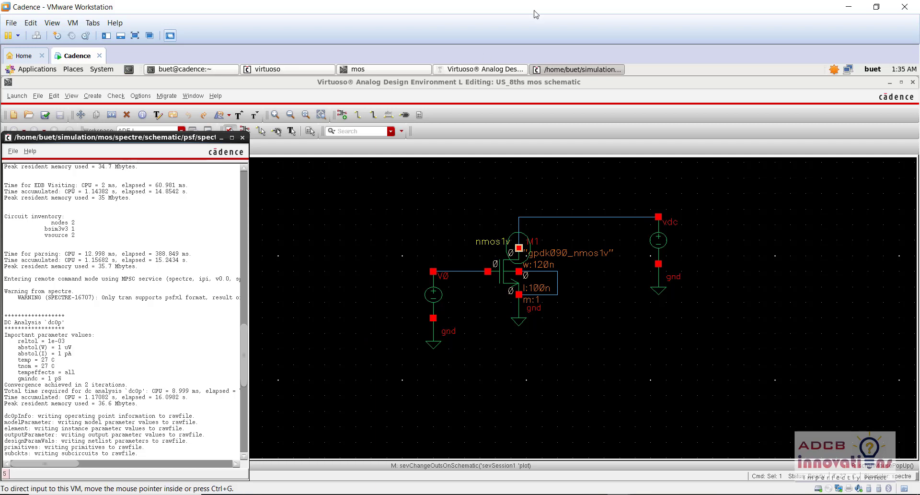
click(565, 70)
click(565, 70)
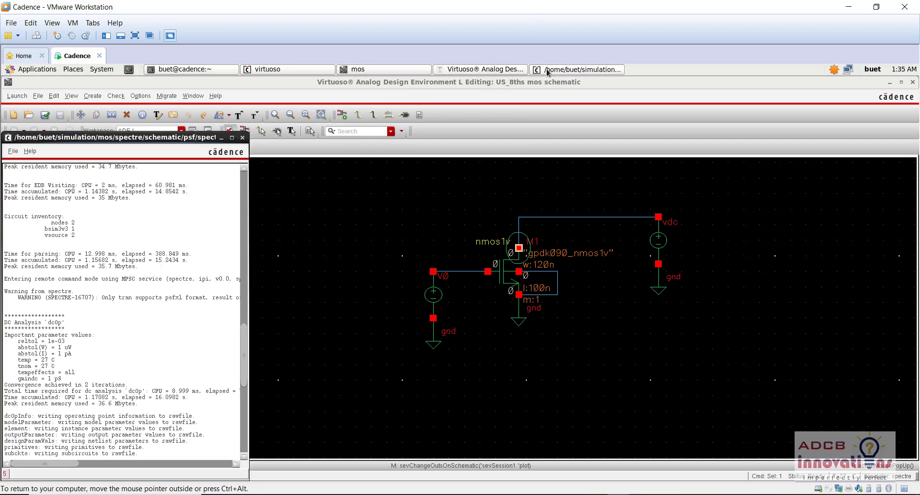
click(499, 70)
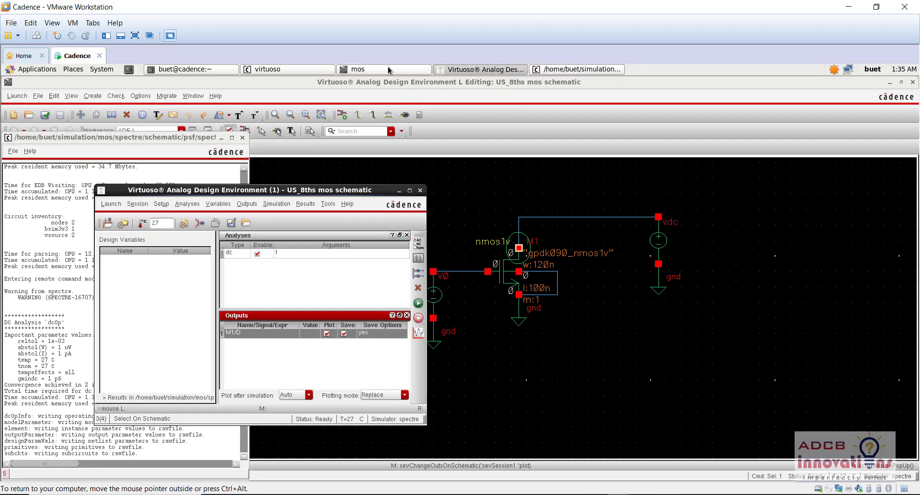
click(495, 70)
click(493, 70)
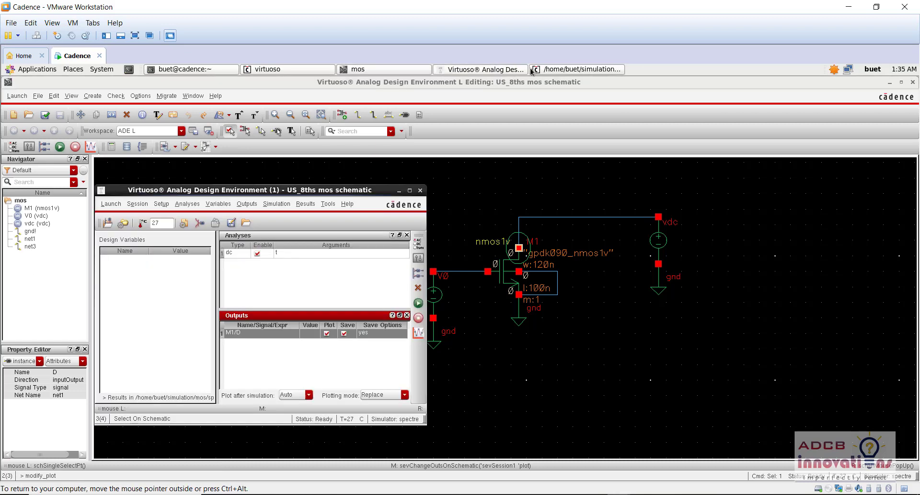
click(572, 70)
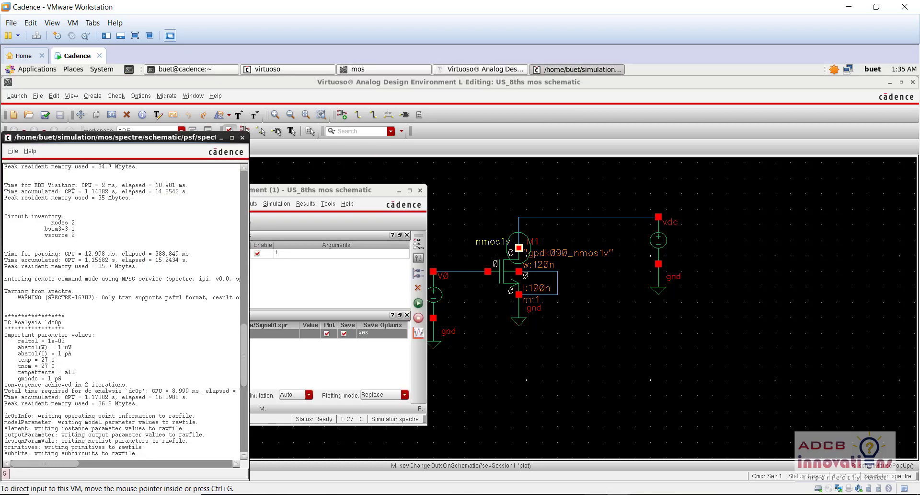
Reopen the dc analysis for editing and select the vdc source on the schematic as the component whose parameter is swept
click(363, 245)
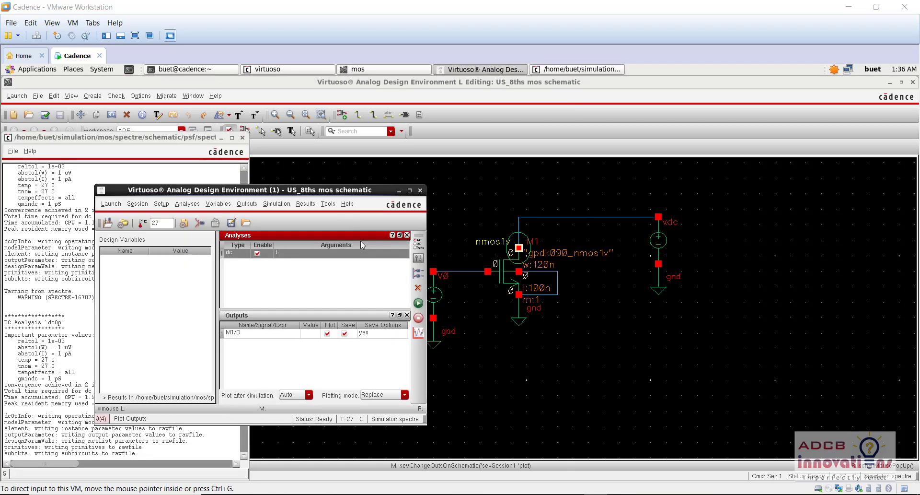
double_click(307, 258)
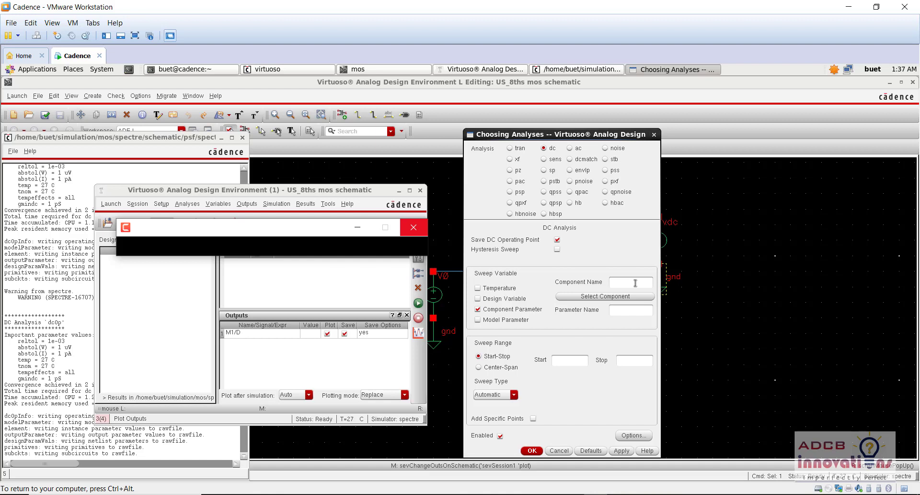
click(413, 227)
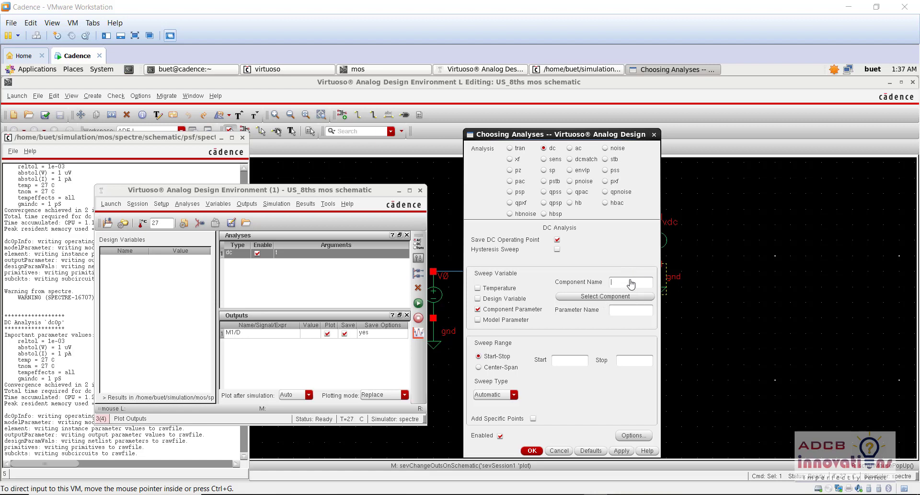
click(605, 296)
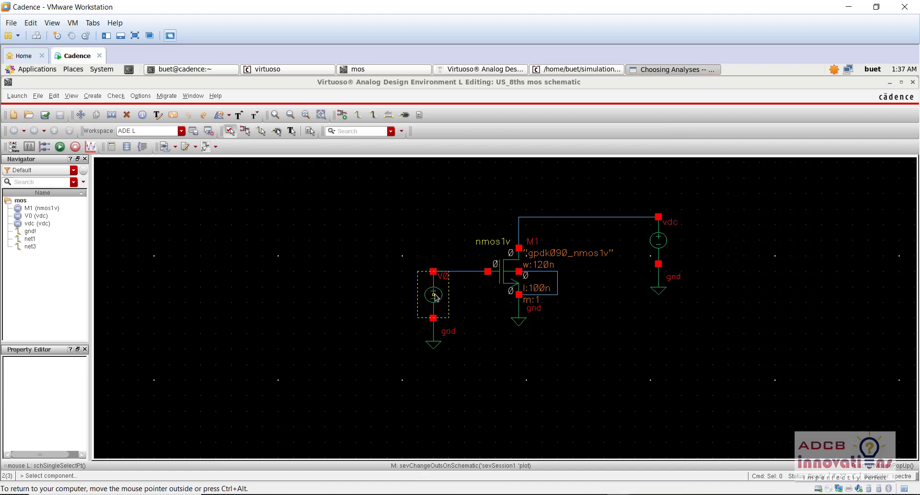
click(659, 241)
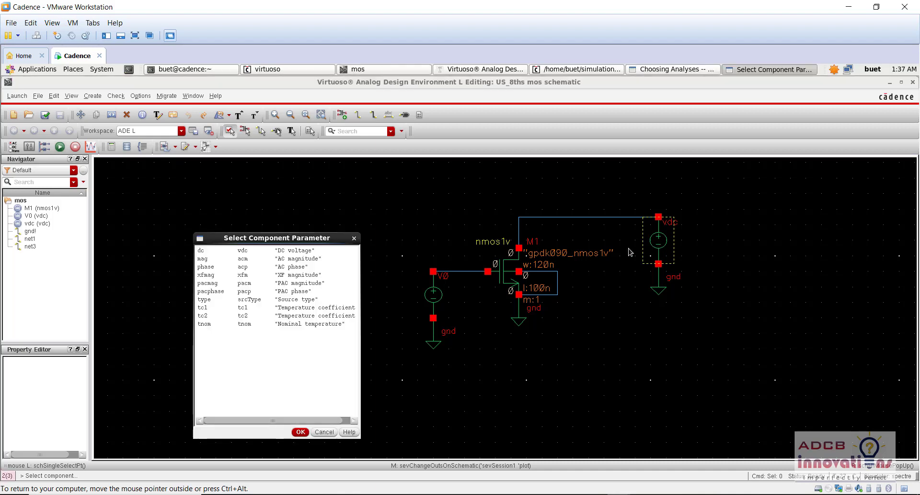
click(300, 432)
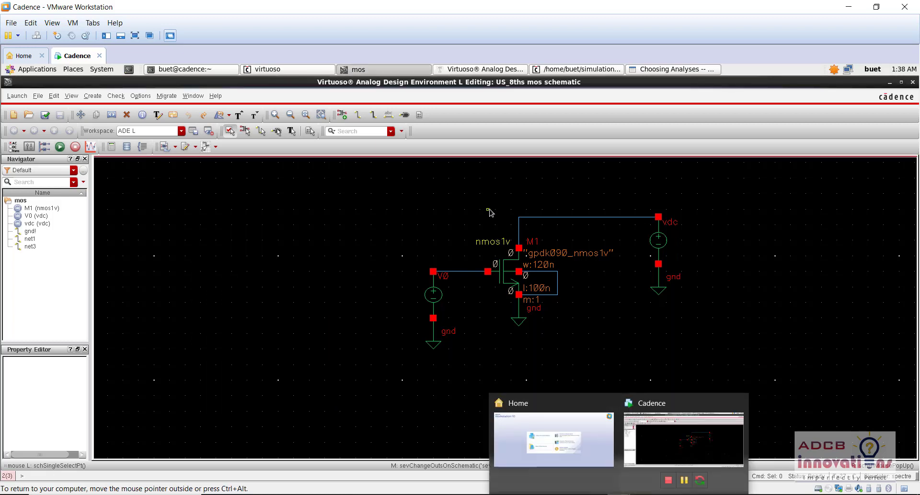
click(647, 70)
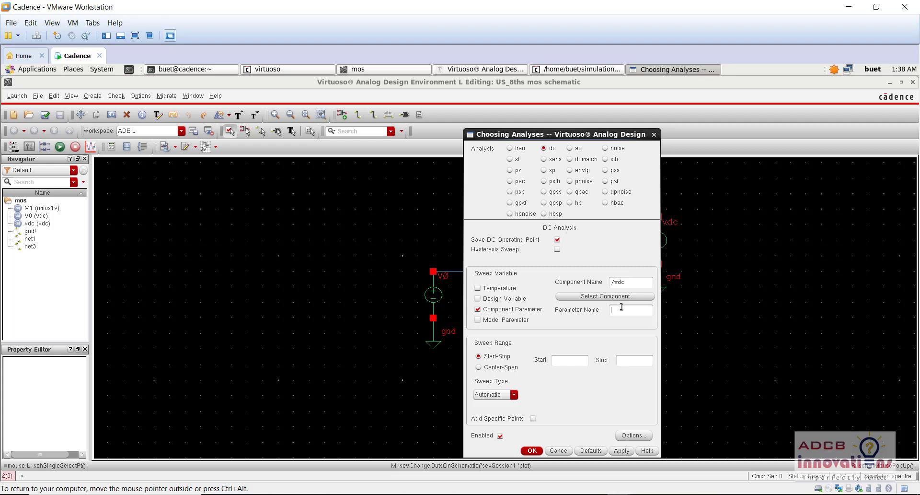
Sweep parameter vdc from 0 to 1.8 with a linear sweep and a step size of 0.01, and apply the analysis
text(dc)
click(627, 361)
text(1.8)
click(514, 394)
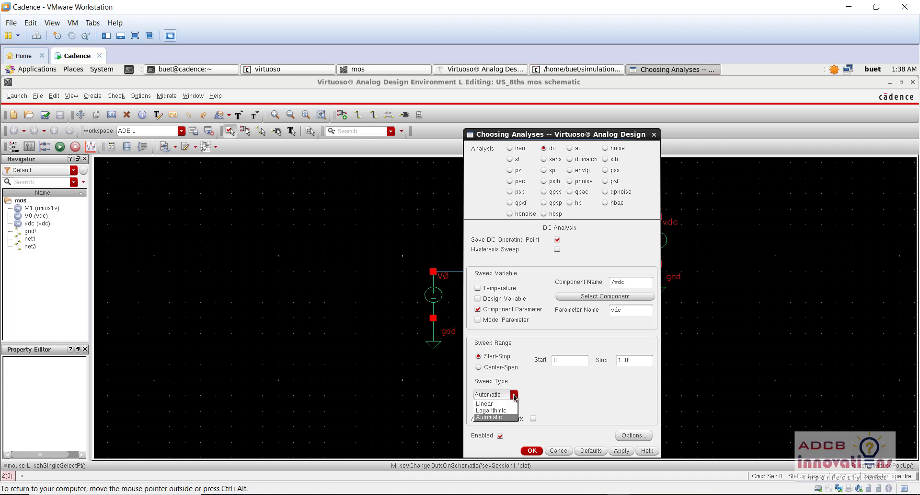
click(504, 406)
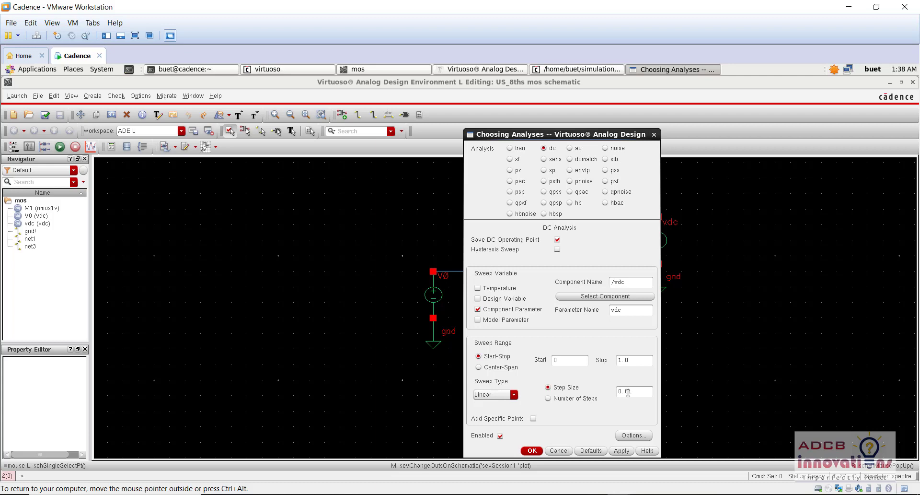
click(536, 451)
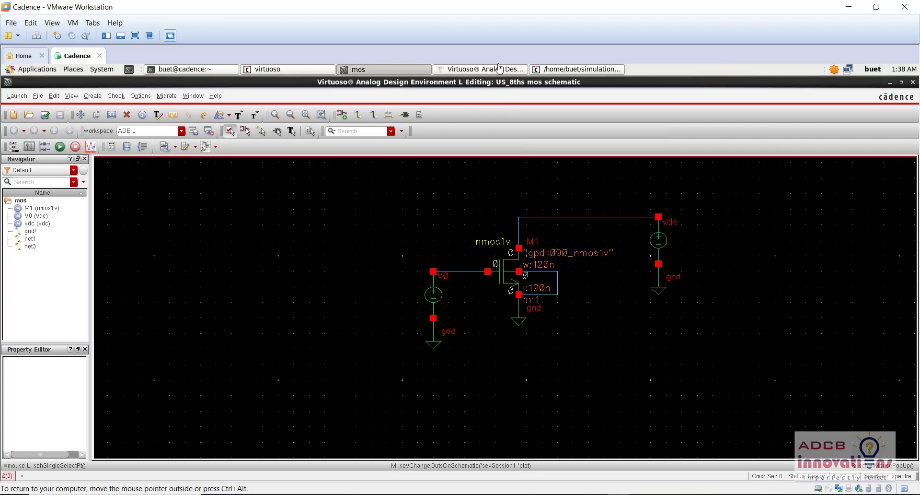
click(499, 70)
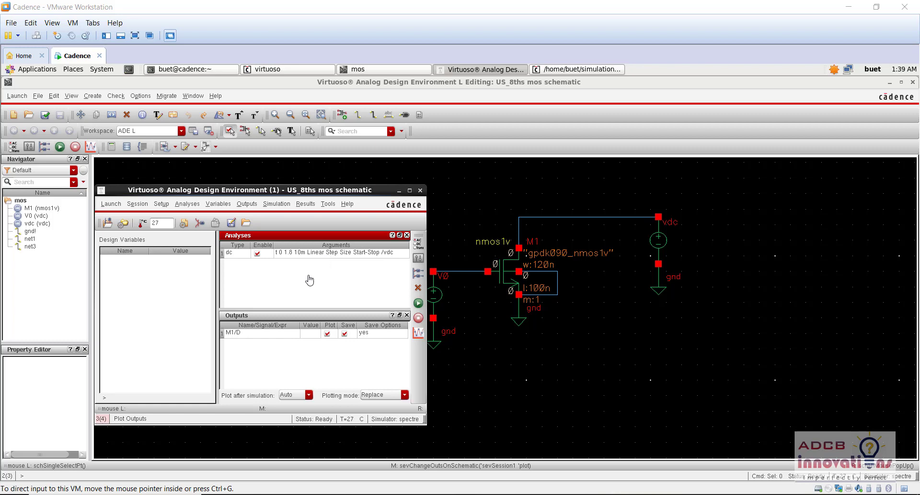
Run the dc sweep simulation and examine the spectre output log for errors
click(418, 303)
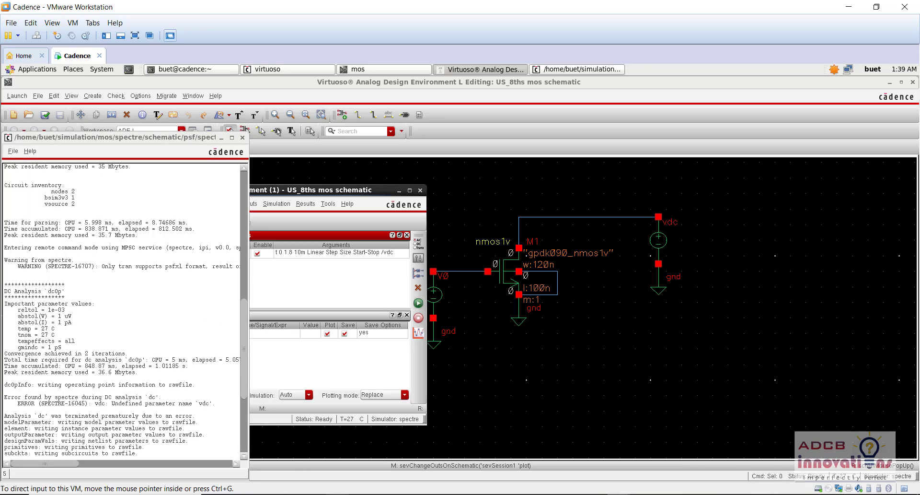
mouse_move(643, 494)
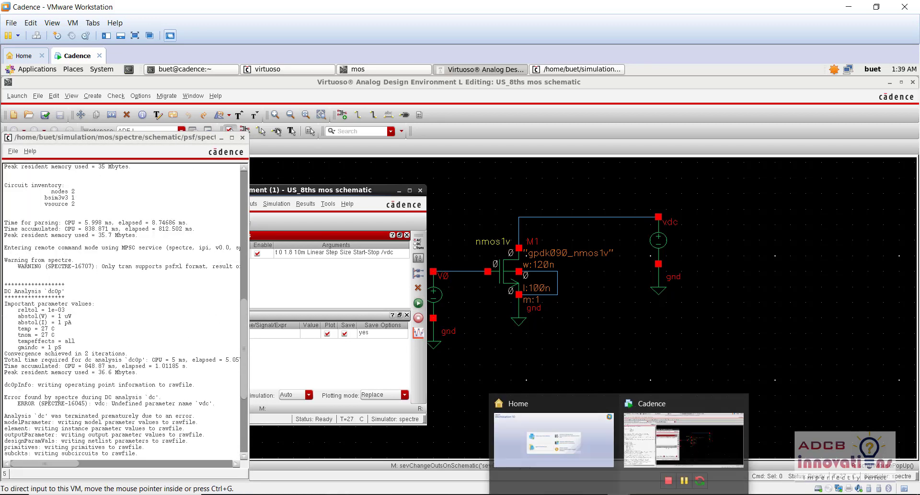
click(645, 474)
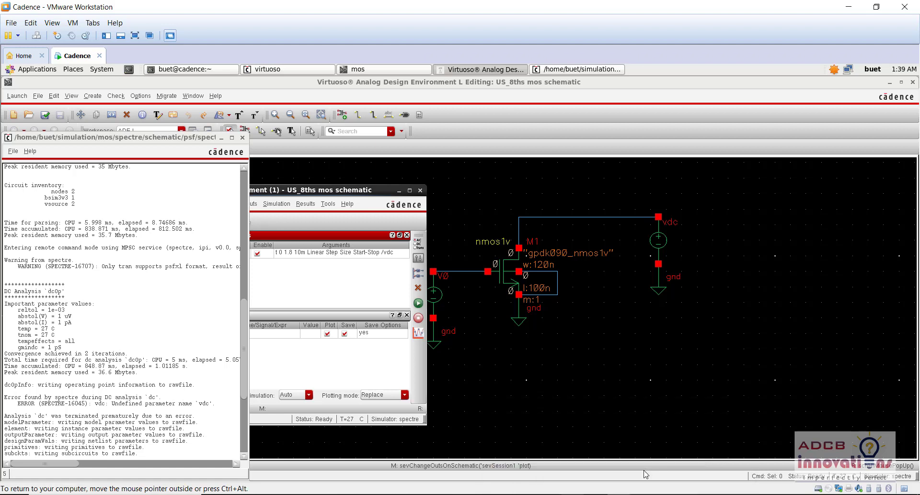
mouse_move(643, 494)
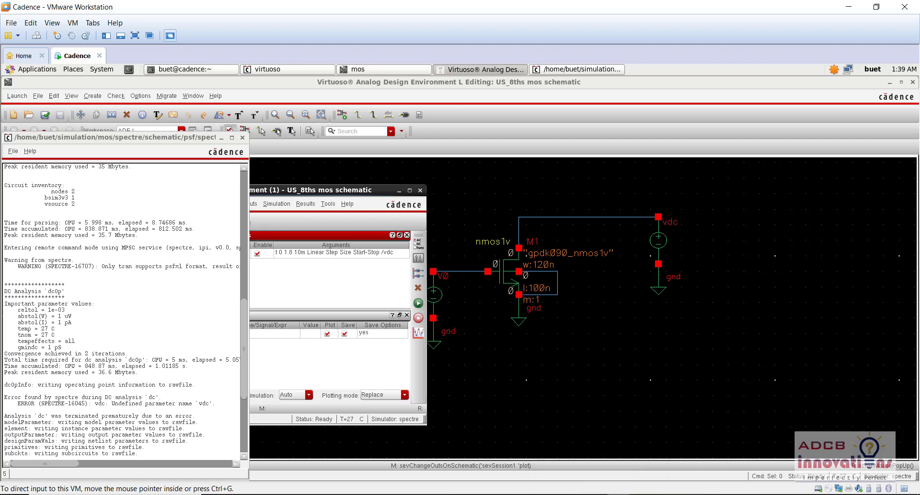
click(596, 494)
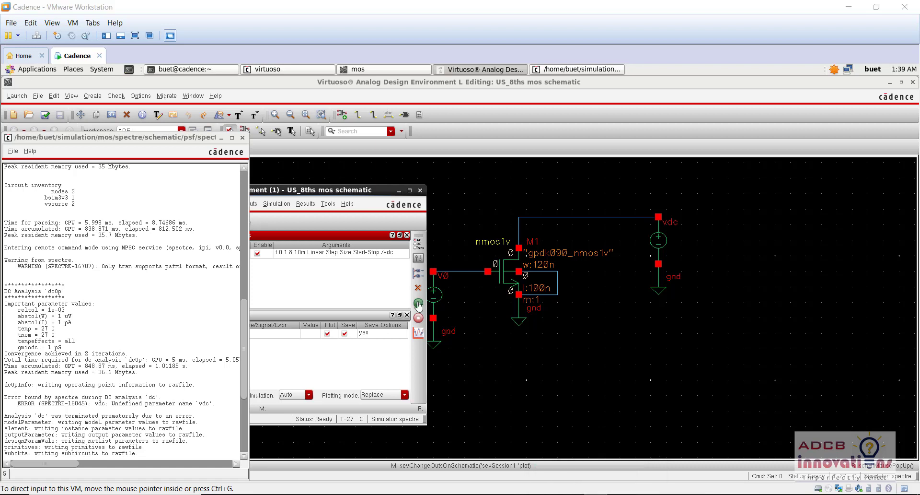
click(147, 398)
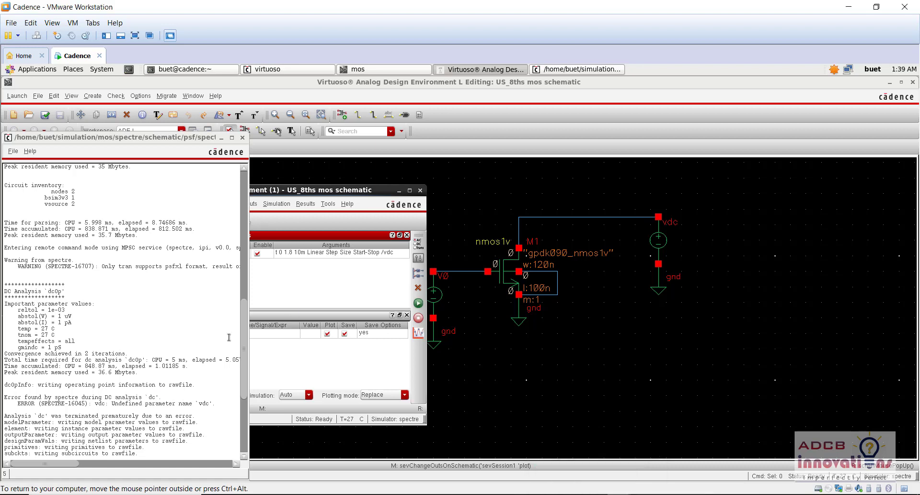
click(242, 427)
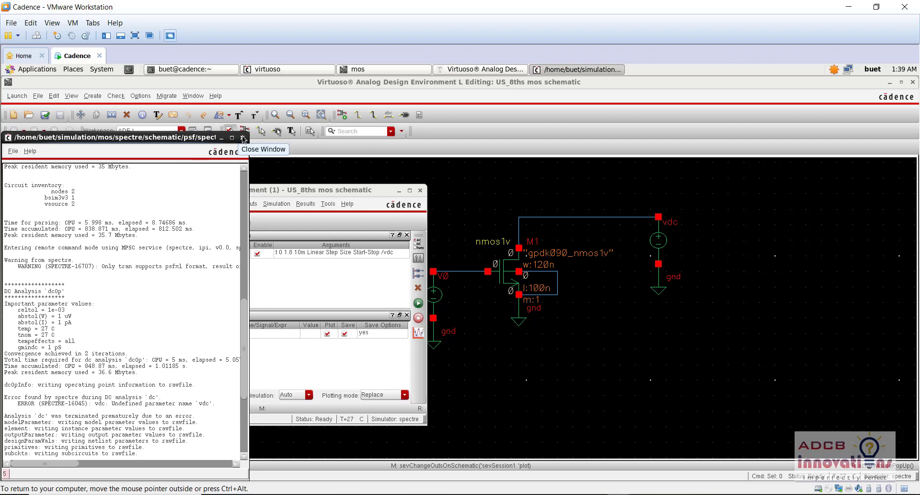
Close the output log and rerun the simulation from the schematic window
click(243, 138)
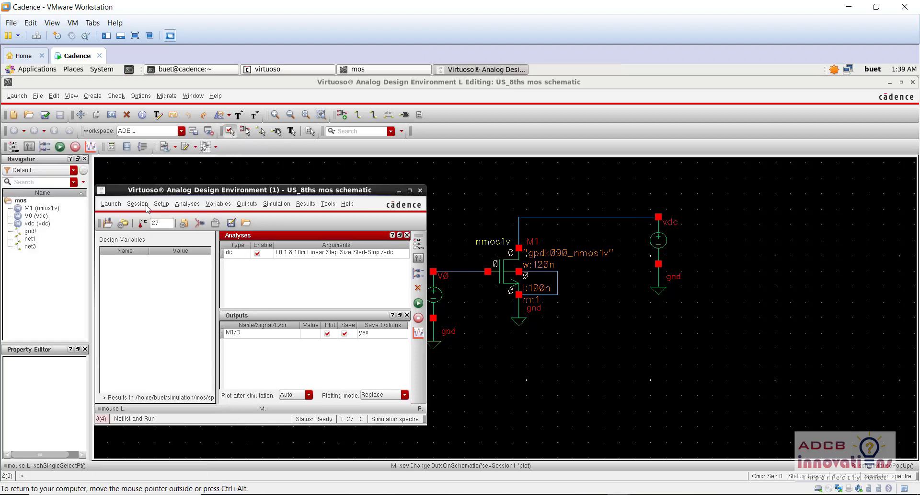
click(59, 149)
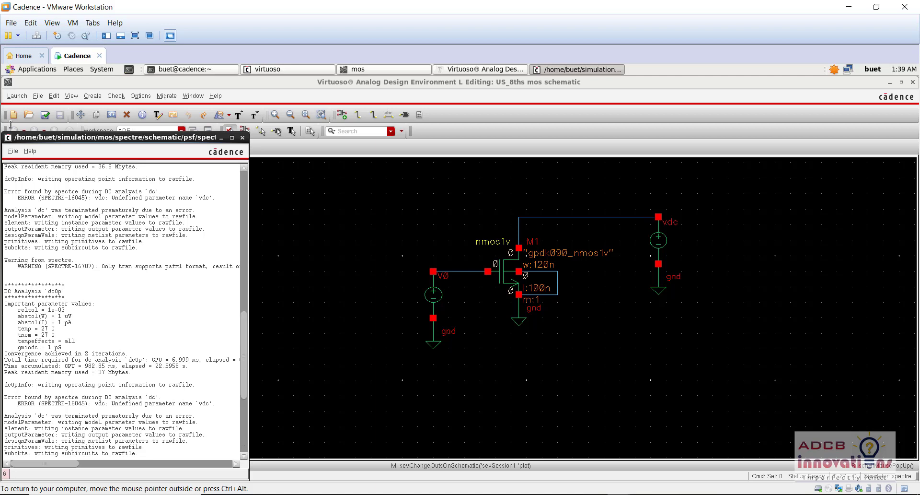
click(13, 151)
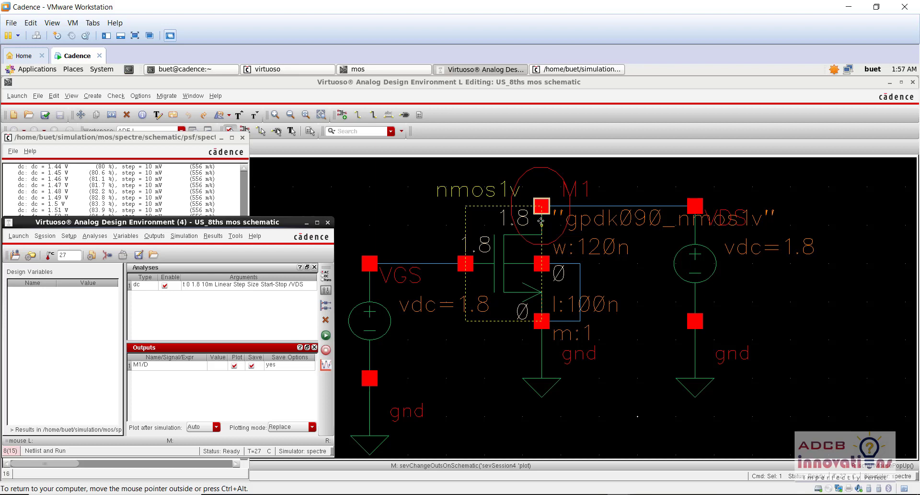
Delete the existing dc analysis and the M1/D output from the simulation setup
click(254, 319)
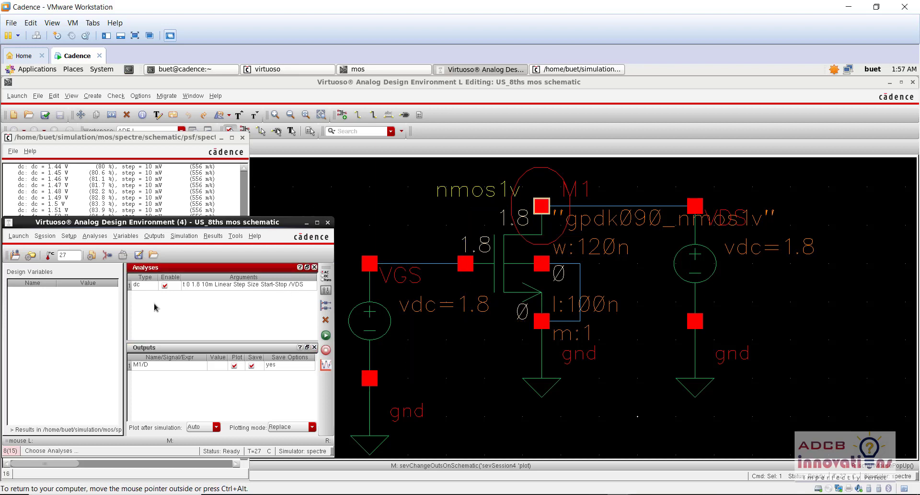
click(215, 287)
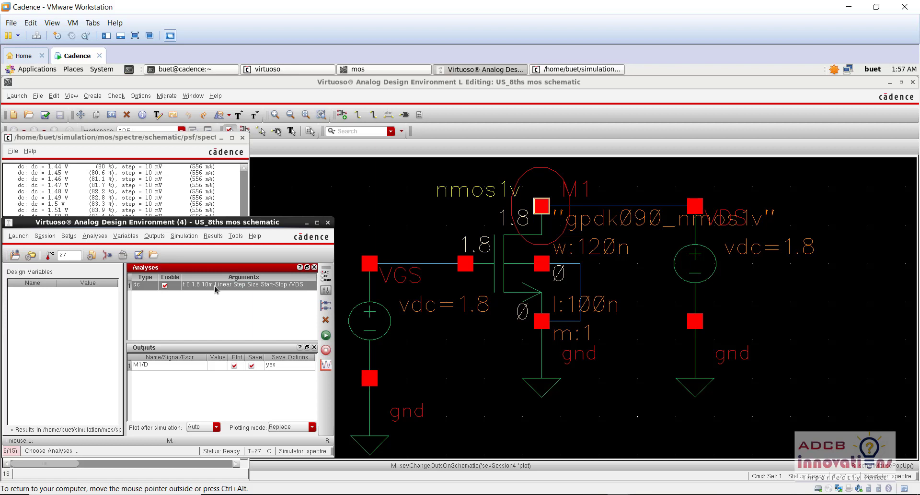
click(326, 321)
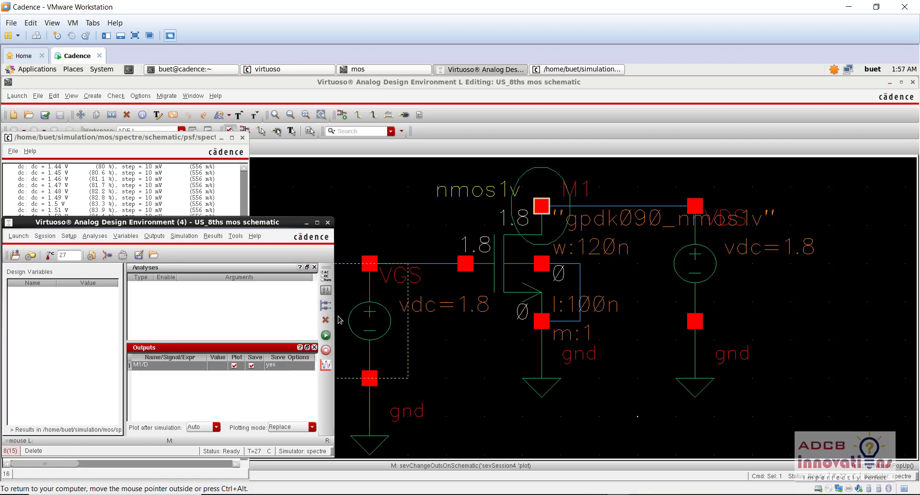
click(326, 322)
click(194, 290)
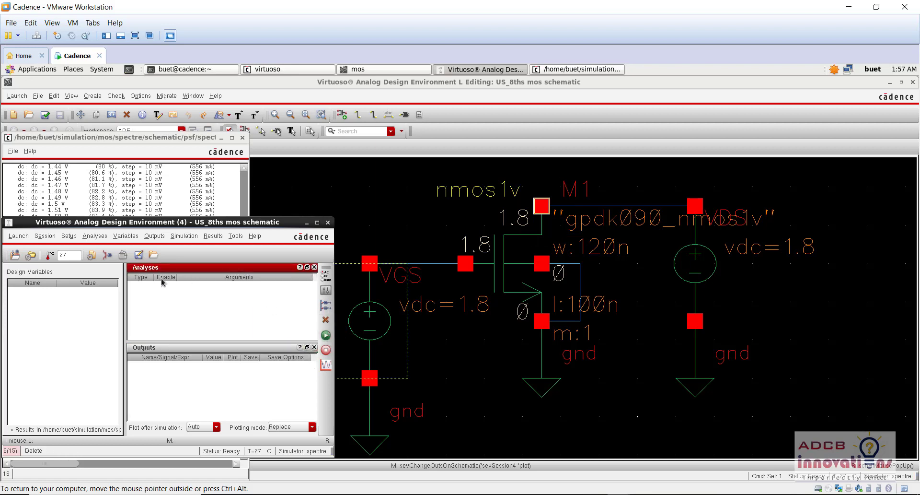
Set up a new dc analysis with a component parameter sweep, selecting the VDS source on the schematic as the component
click(99, 236)
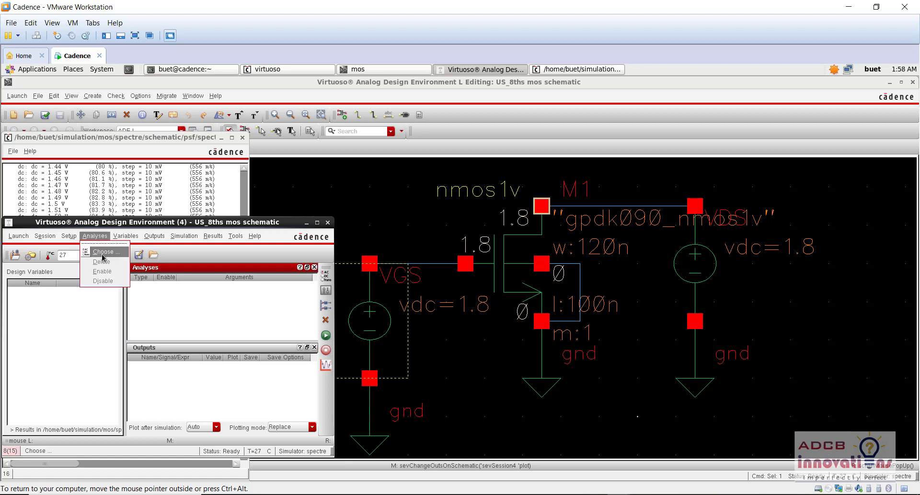
click(104, 251)
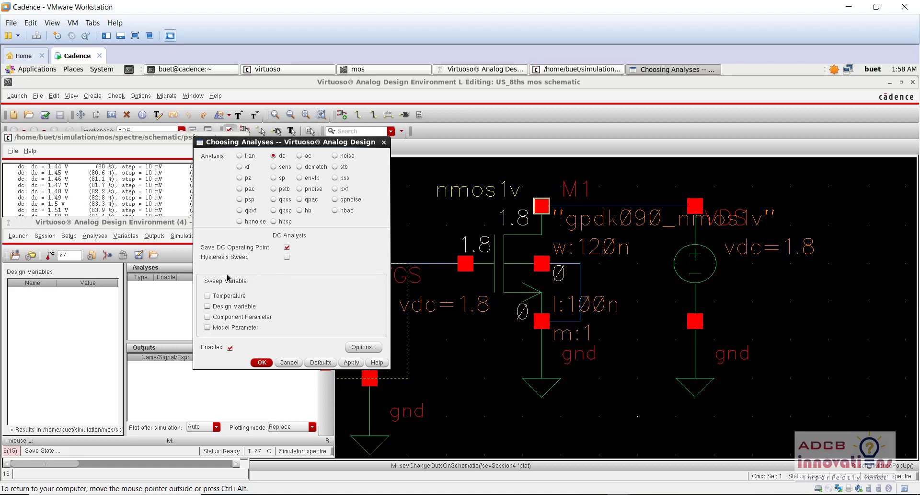
click(210, 317)
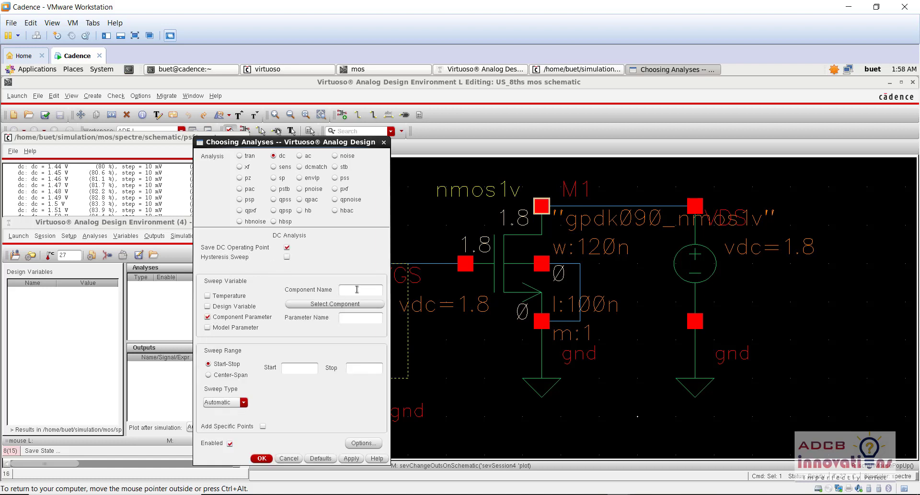
click(334, 304)
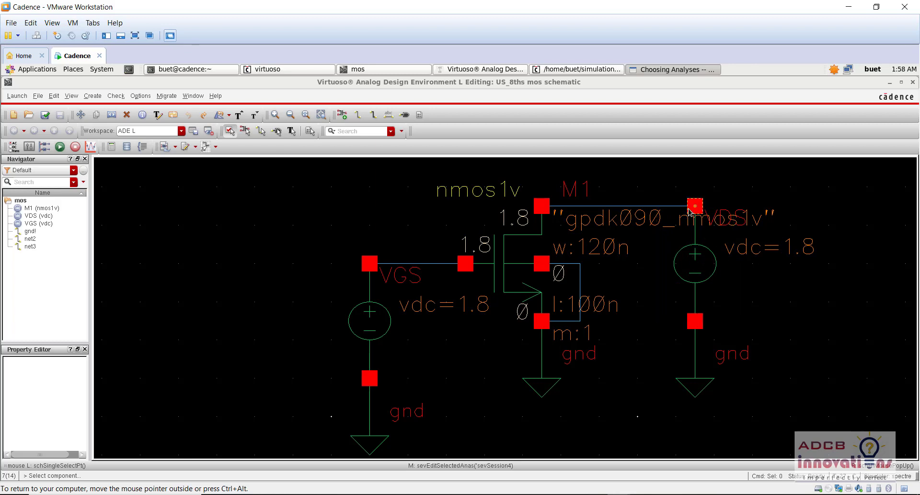
click(700, 273)
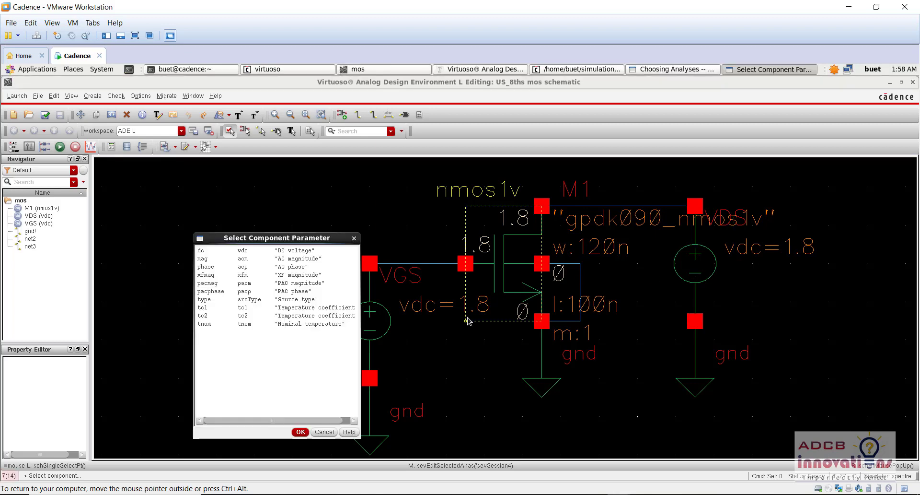
click(302, 432)
click(663, 66)
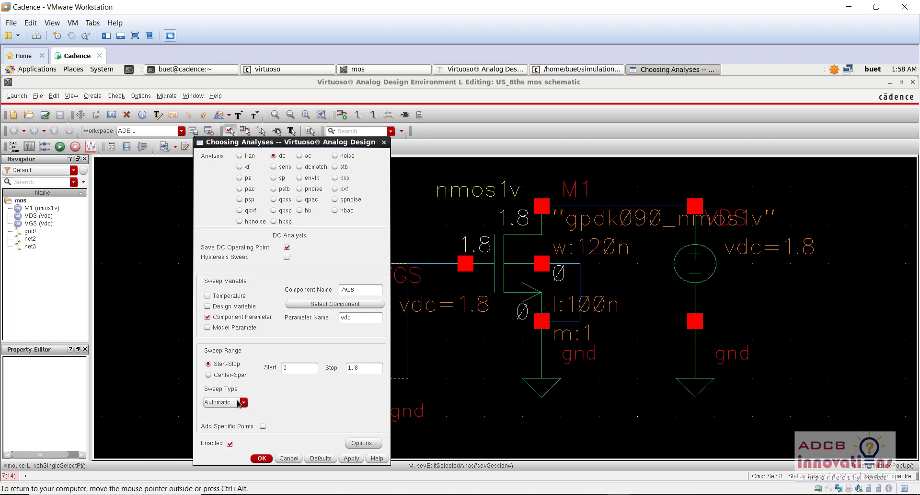
Sweep VDS parameter vdc from 0 to 1.8 linearly with a step size of 0.01, and add the analysis to the simulation setup
click(241, 405)
click(238, 415)
click(355, 398)
text(0.01)
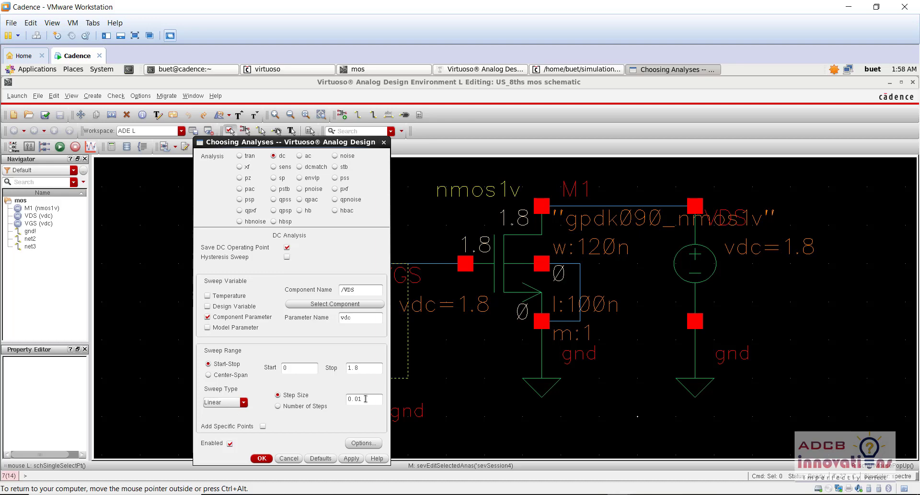
click(262, 458)
click(559, 70)
click(559, 70)
click(486, 69)
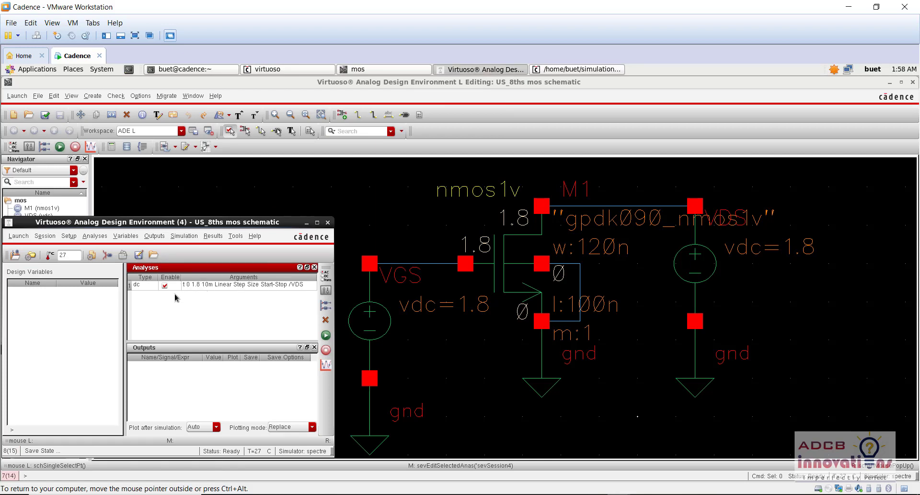
Add the drain terminal current of M1, selected on the schematic, to the outputs to plot
click(225, 371)
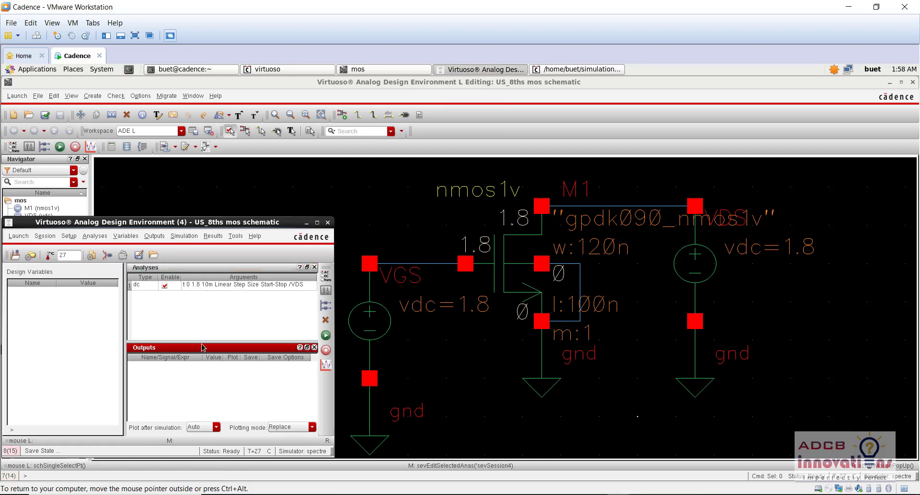
click(154, 235)
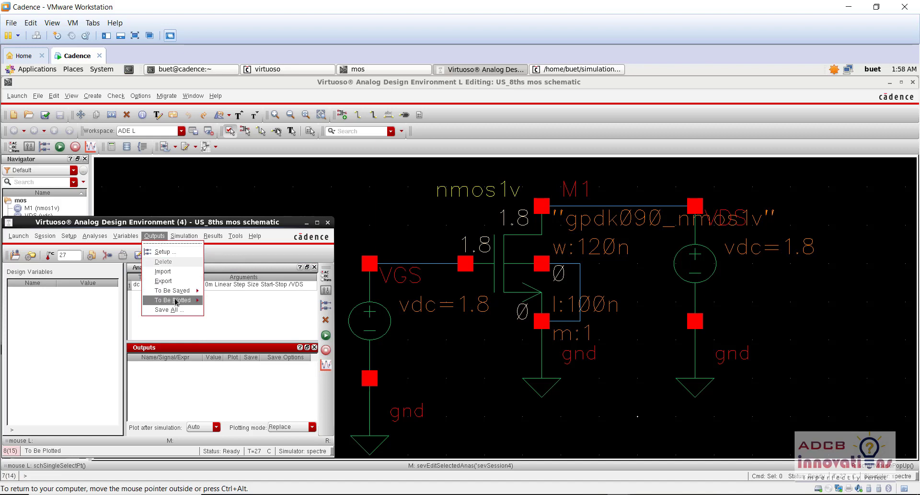
mouse_move(175, 301)
click(236, 308)
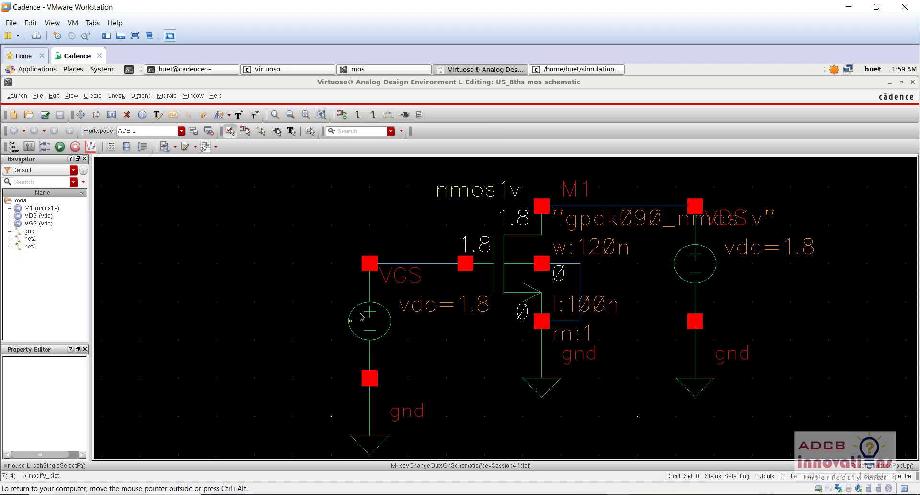
click(543, 207)
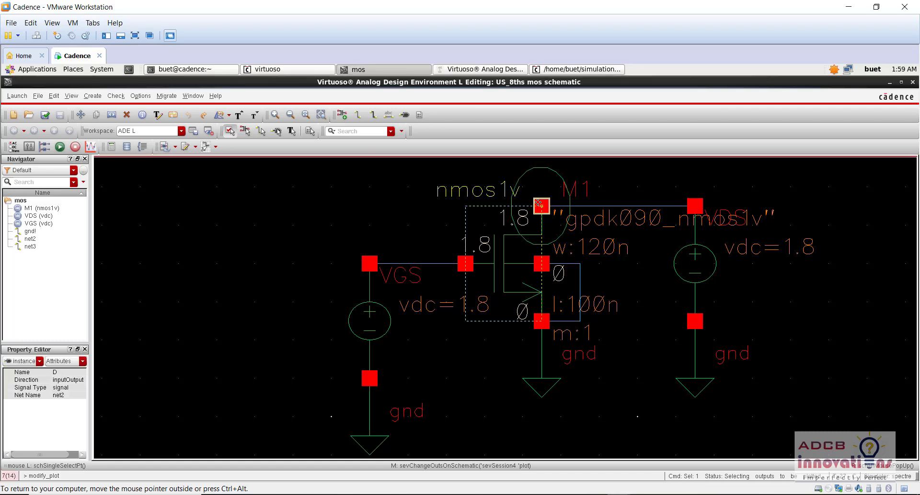
Return to the simulation setup window and run the simulation with the VDS component parameter sweep
click(571, 70)
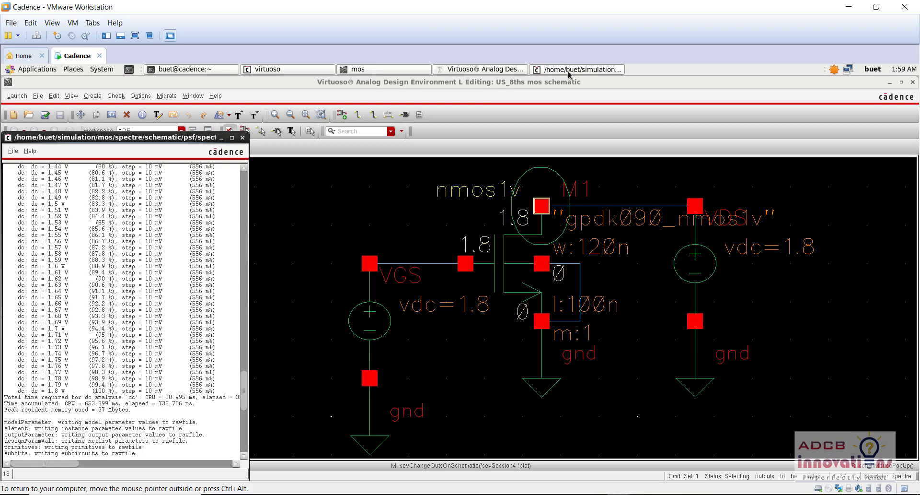
click(461, 70)
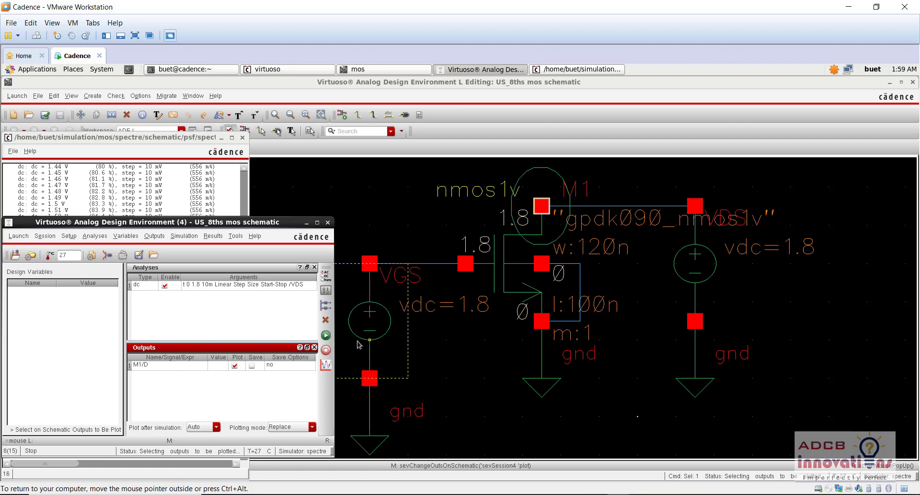
click(326, 335)
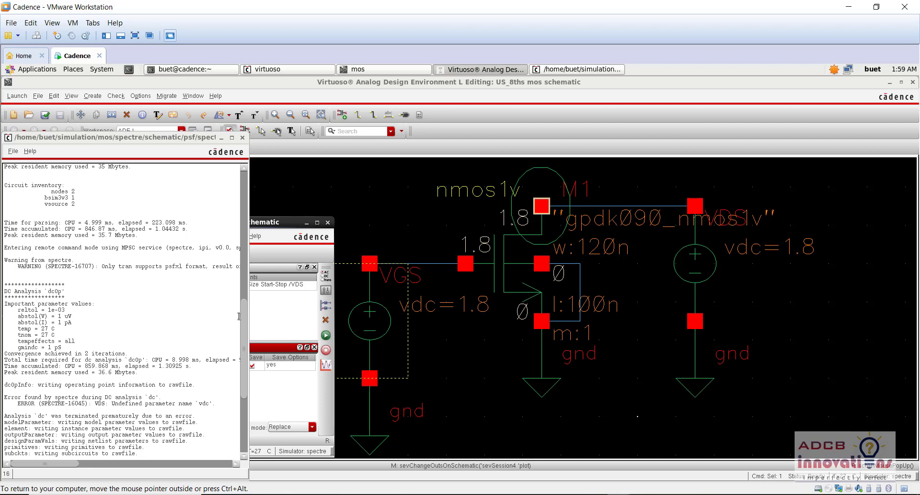
Examine the dc analysis messages at the end of the Spectre output log, including the VDS parameter name
click(242, 404)
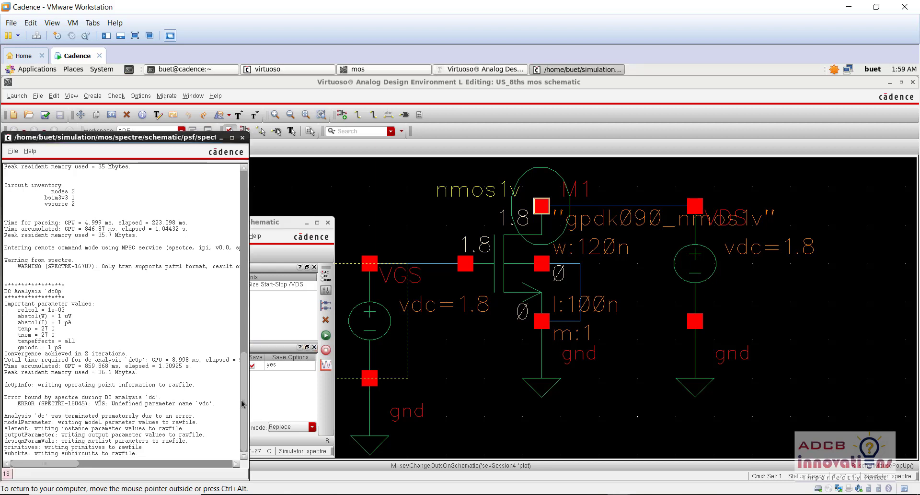
scroll(241, 404, up, 5)
drag(242, 396, 239, 435)
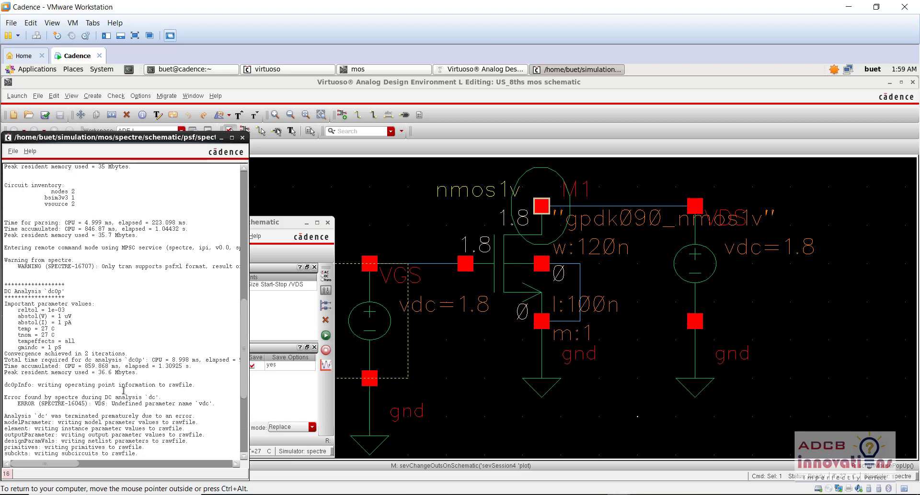
drag(98, 385, 196, 385)
click(146, 394)
click(284, 394)
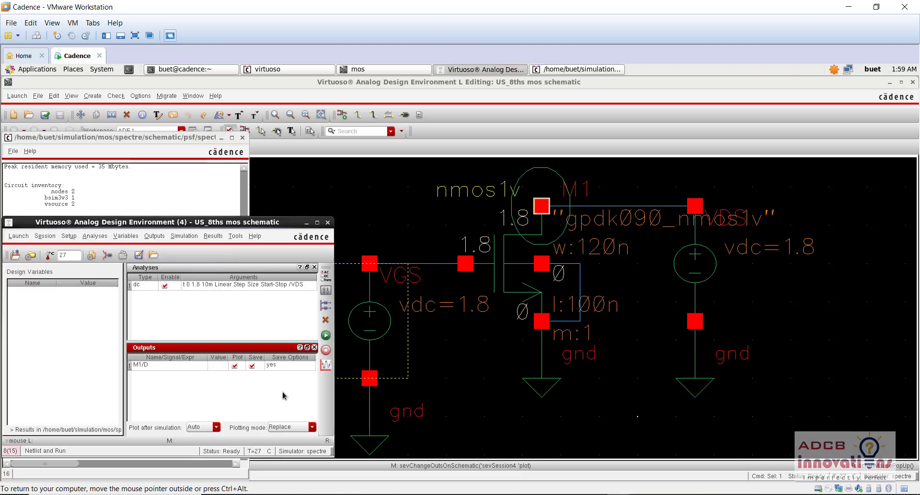
Change the dc analysis's sweep parameter name to dc and rerun the simulation to plot M1's drain current
click(271, 288)
double_click(271, 286)
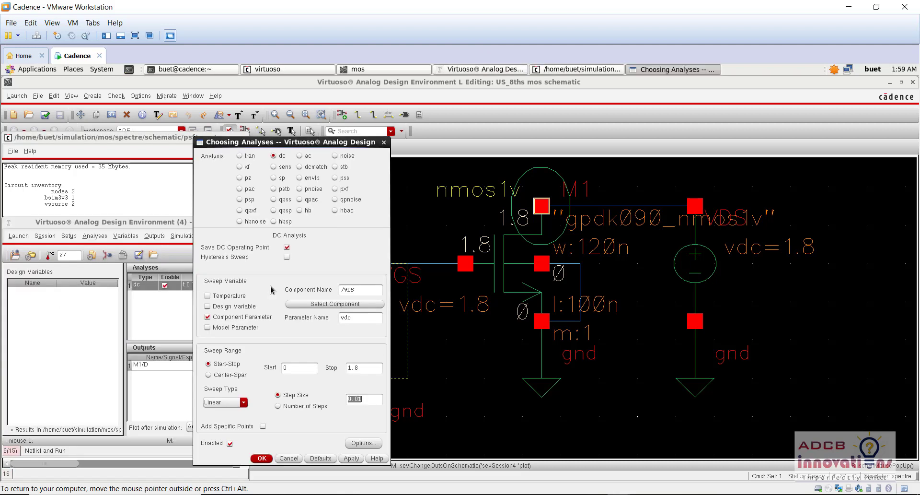
click(343, 320)
click(263, 459)
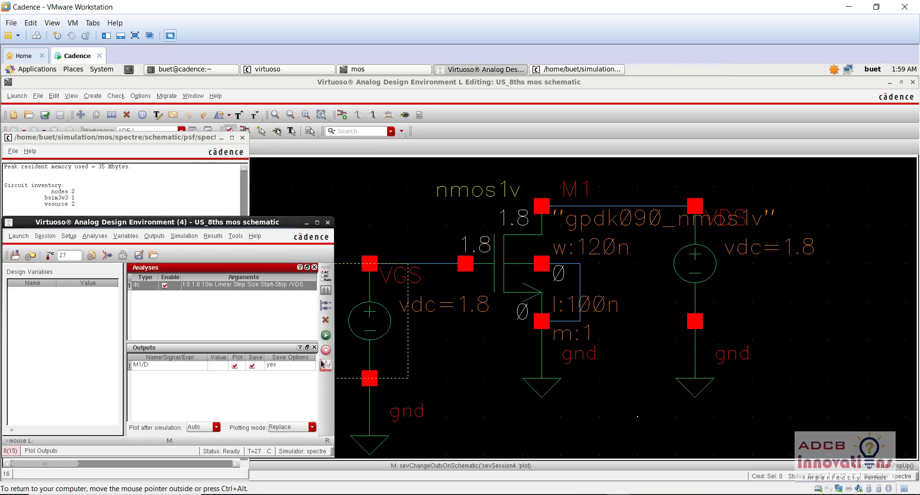
click(326, 336)
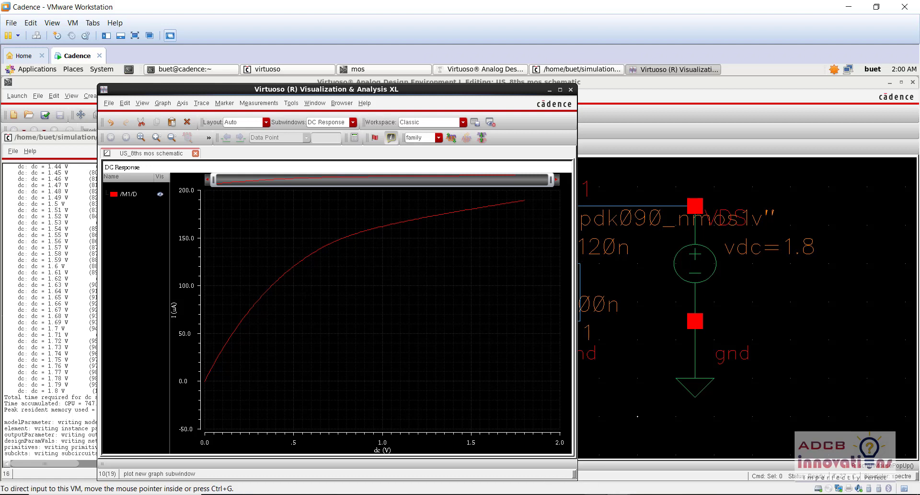
mouse_move(596, 494)
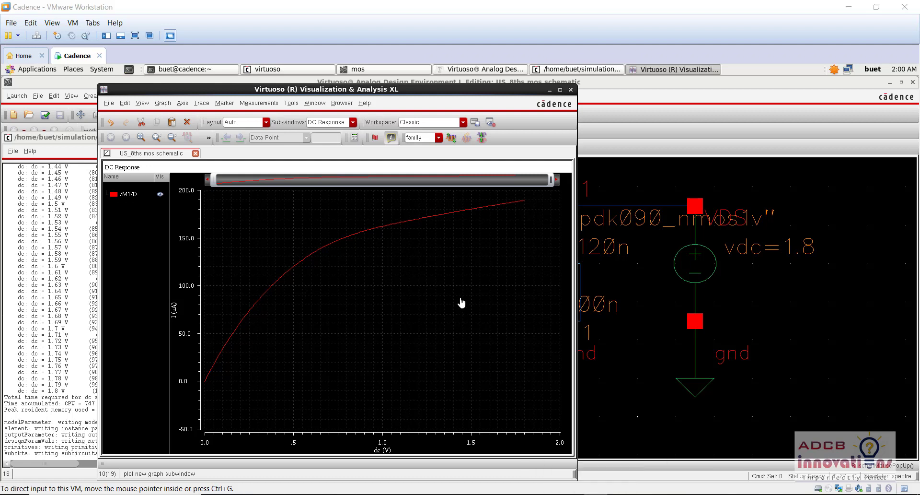